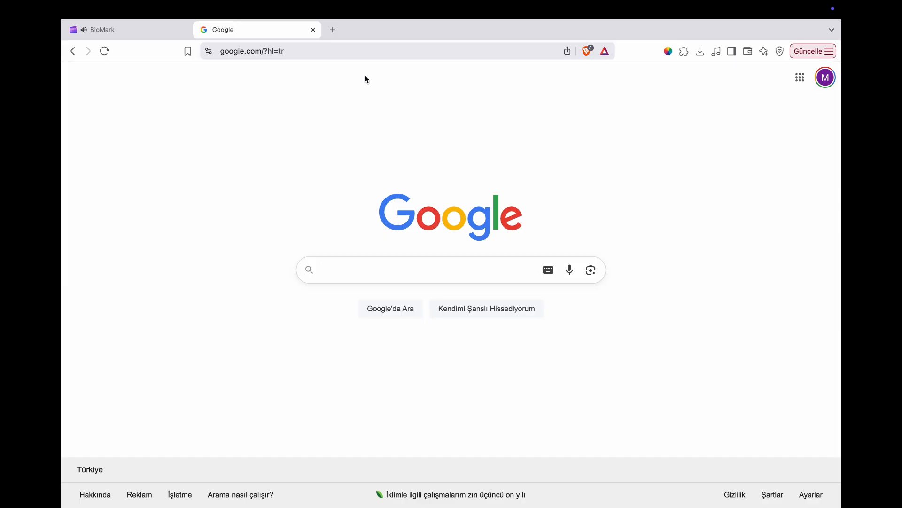
Open the biomarker analysis tool at bioinf.itu.edu.tr/biomark/
left_click(351, 52)
type("bio")
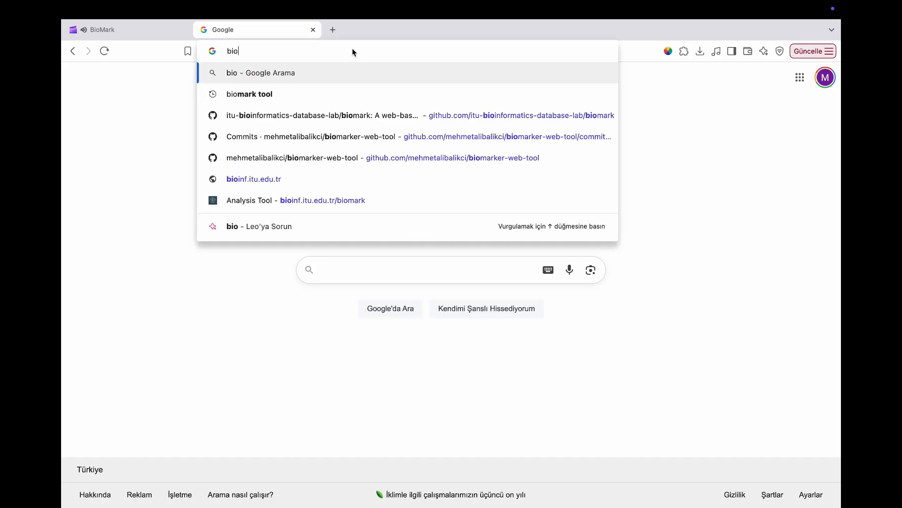
type("inf.itu.edu")
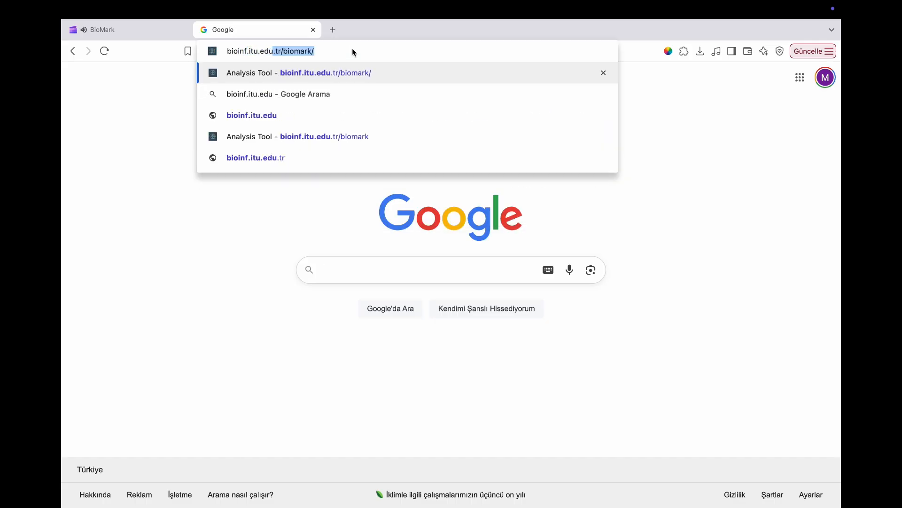
type(".tr/bio")
key("Return")
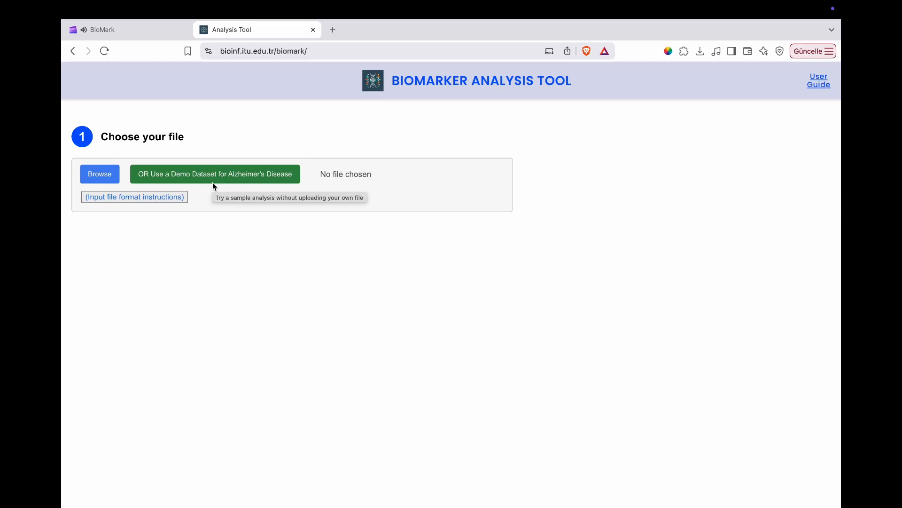
Load the Alzheimer's disease demo dataset and assign Diagnosis as the patient group column and Sample ID as the sample ID column
left_click(225, 174)
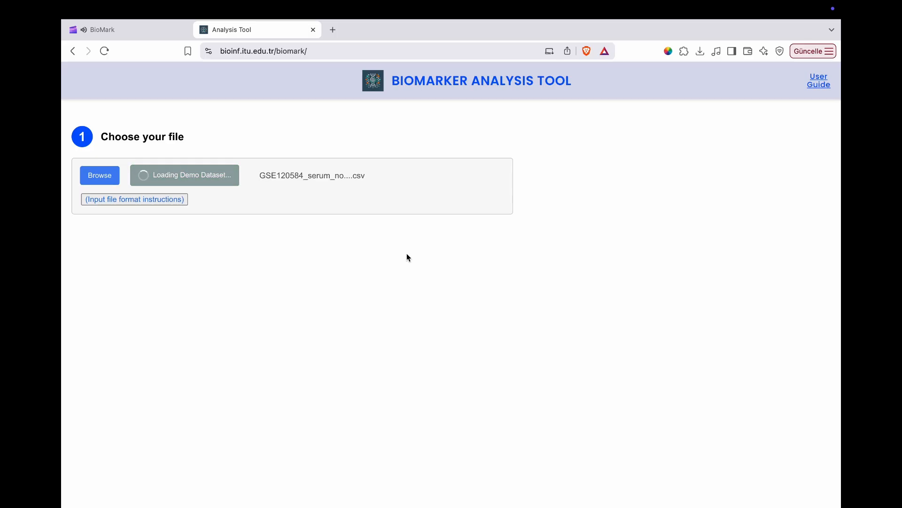
scroll(317, 247, "down", 1)
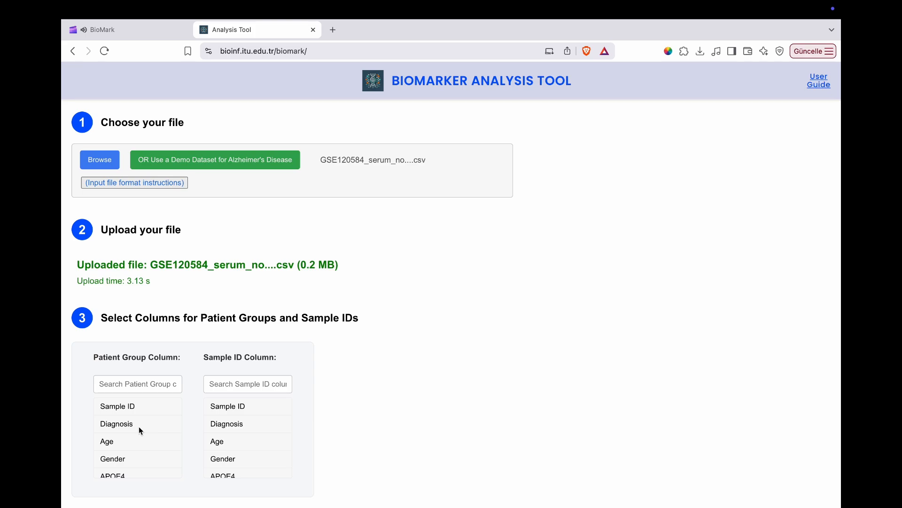
left_click(140, 427)
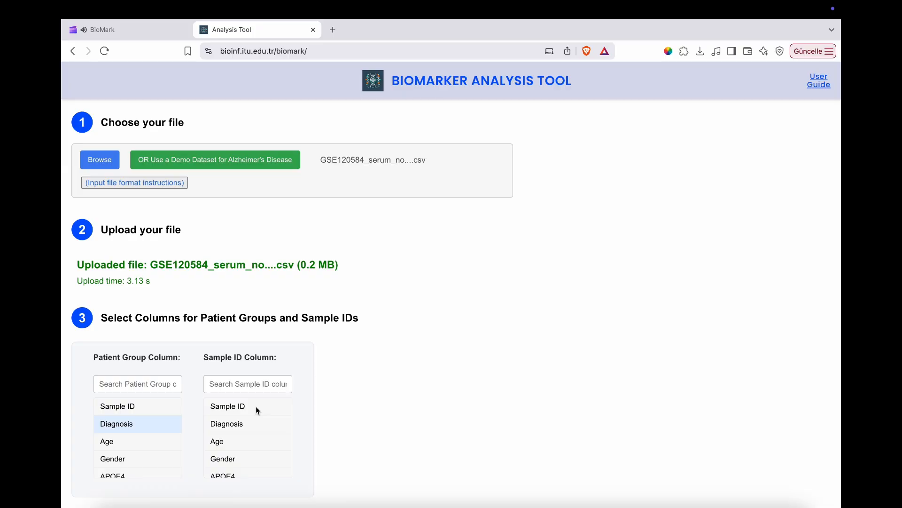
left_click(255, 406)
Select the AD and Control classes for comparison and submit them for analysis
scroll(583, 337, "down", 5)
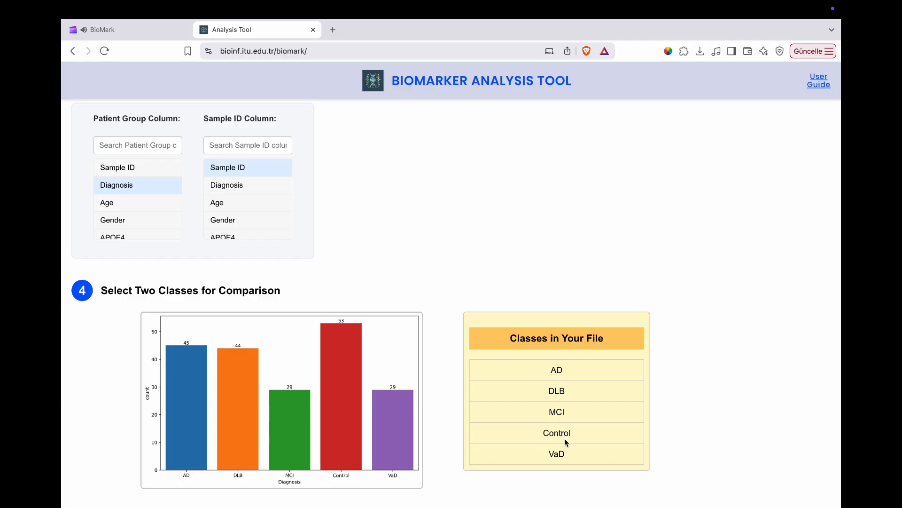
left_click(542, 369)
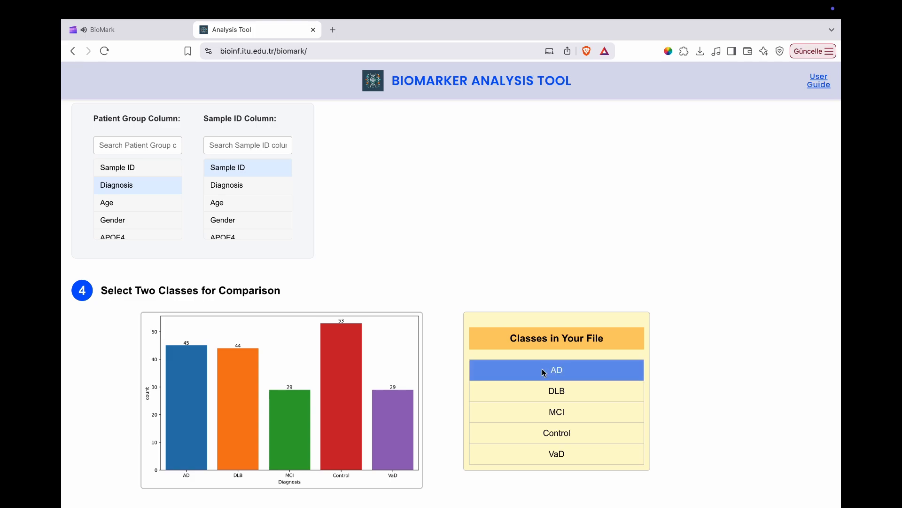
left_click(549, 430)
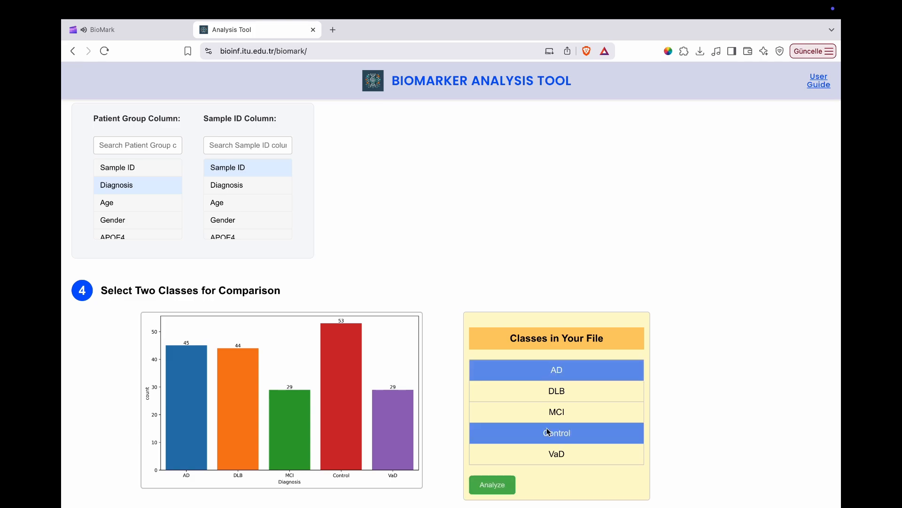
left_click(503, 485)
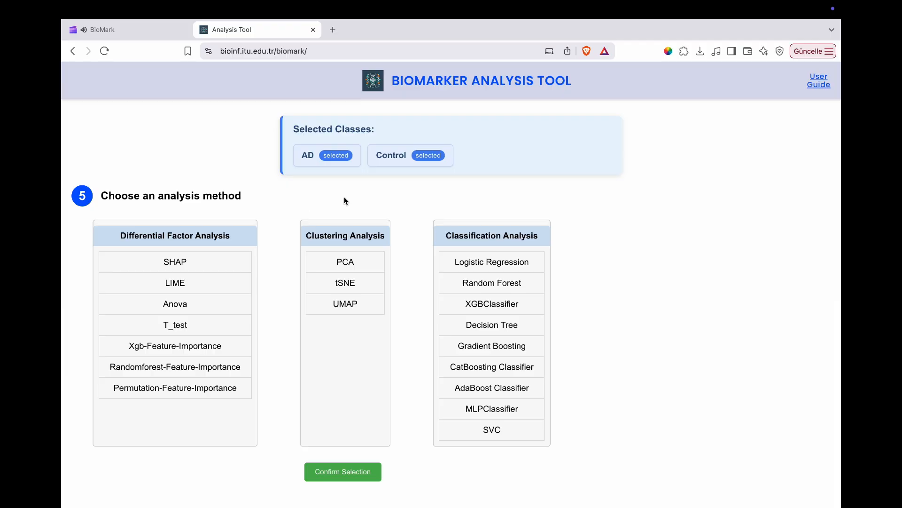
Choose SHAP as the differential factor analysis method and apply the default parameter settings
left_click(213, 262)
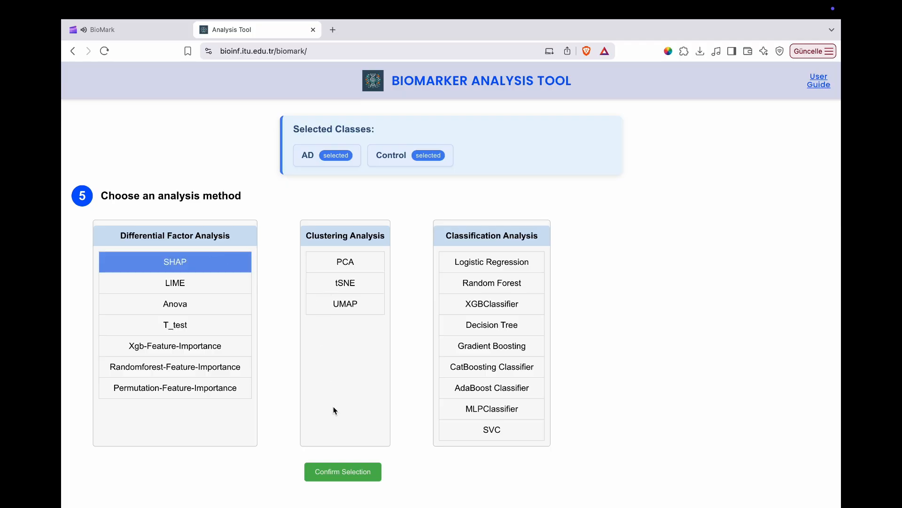
left_click(353, 471)
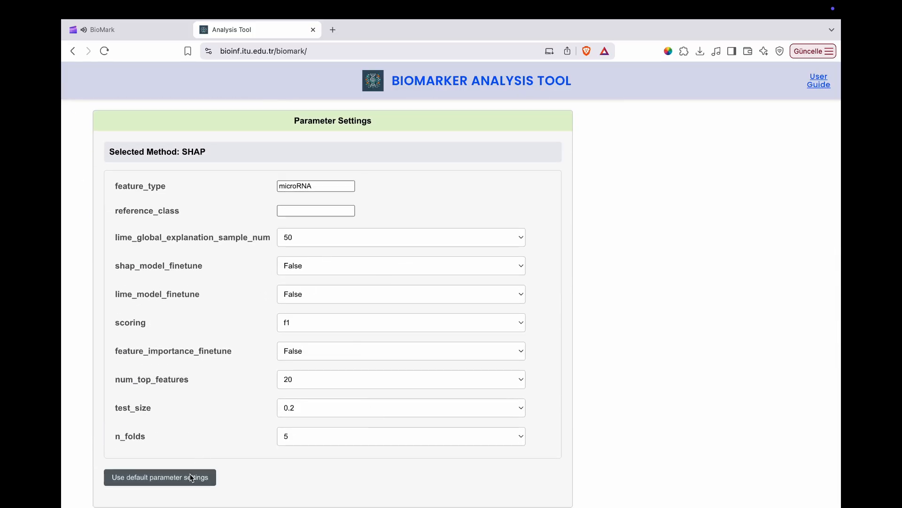
left_click(190, 477)
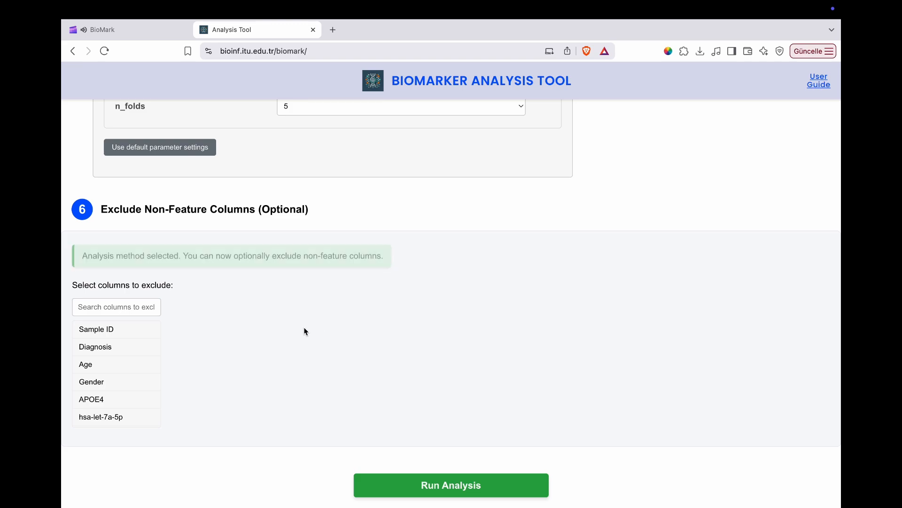
Exclude the Age, Gender and APOE4 columns from the features and run the analysis
left_click(106, 364)
left_click(105, 413)
left_click(106, 431)
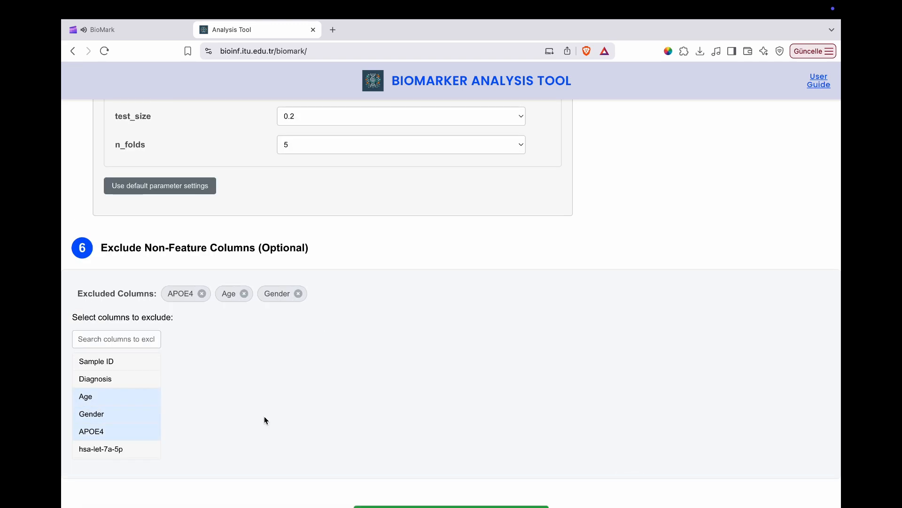
scroll(264, 416, "down", 1)
left_click(432, 482)
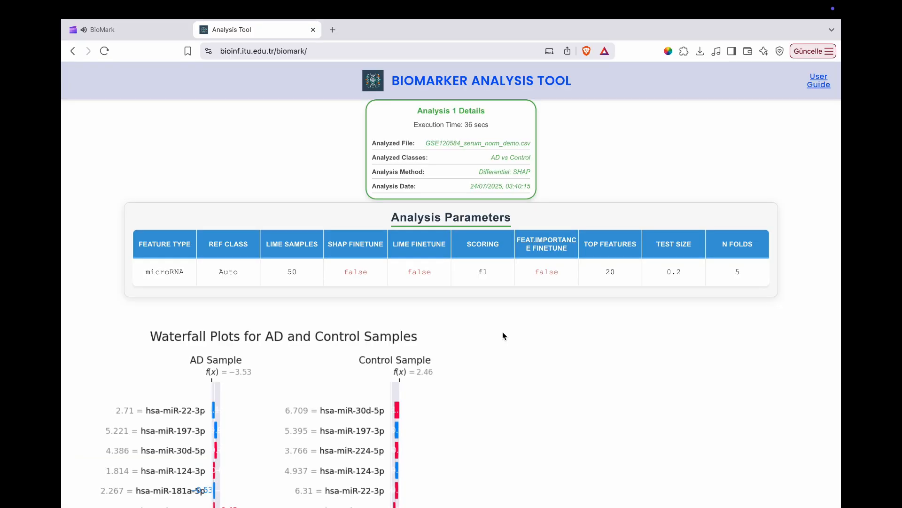
Examine the SHAP summary plot of top differentiating microRNAs enlarged to 150%, then return it to 100% and close the enlarged view
scroll(503, 334, "down", 10)
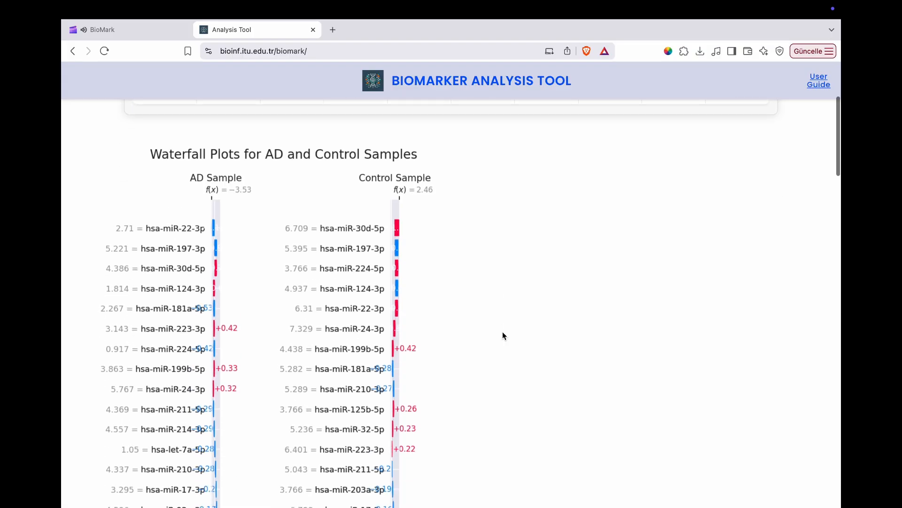
scroll(514, 356, "down", 3)
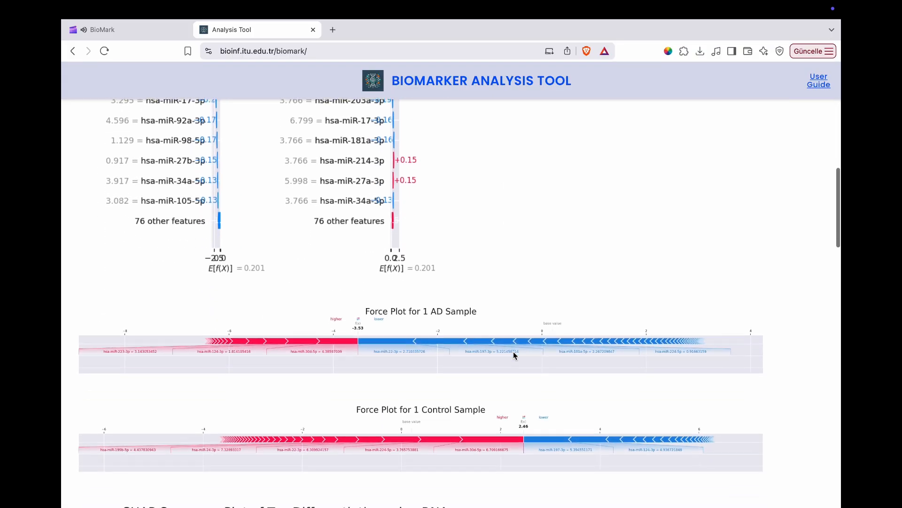
scroll(514, 354, "down", 5)
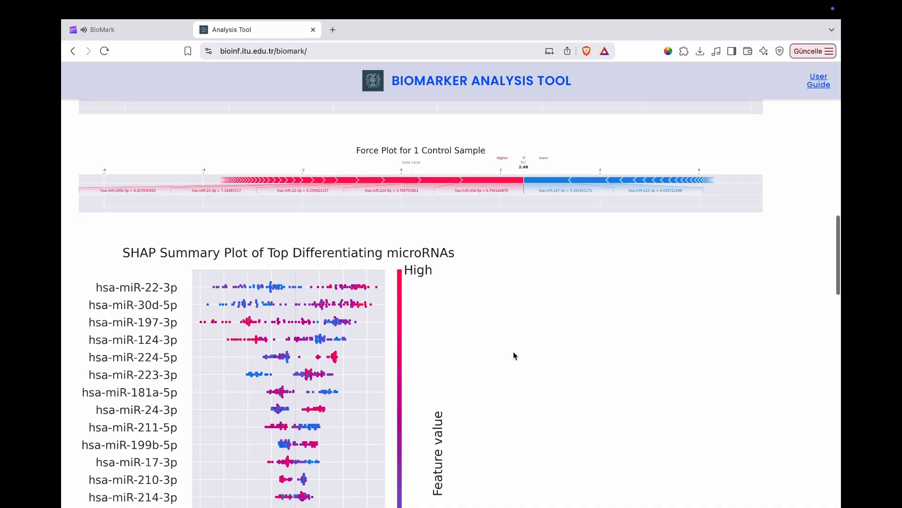
scroll(514, 335, "down", 1)
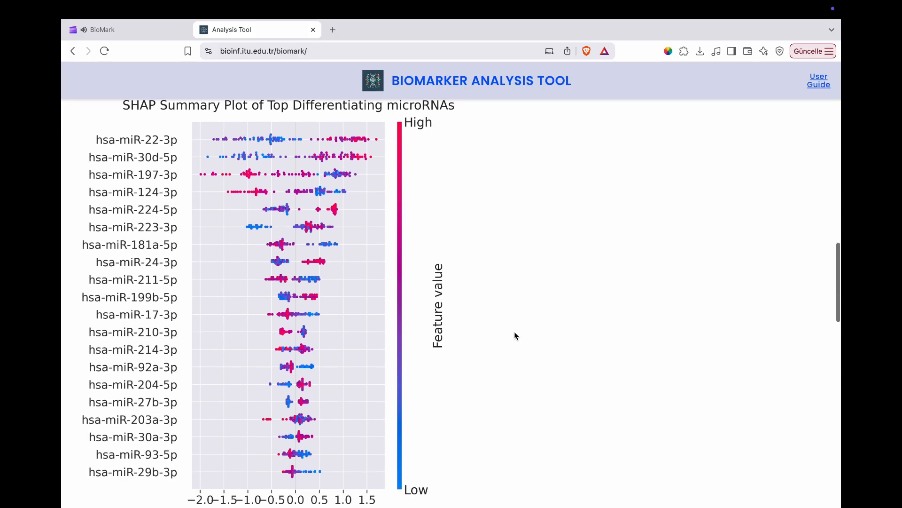
left_click(293, 284)
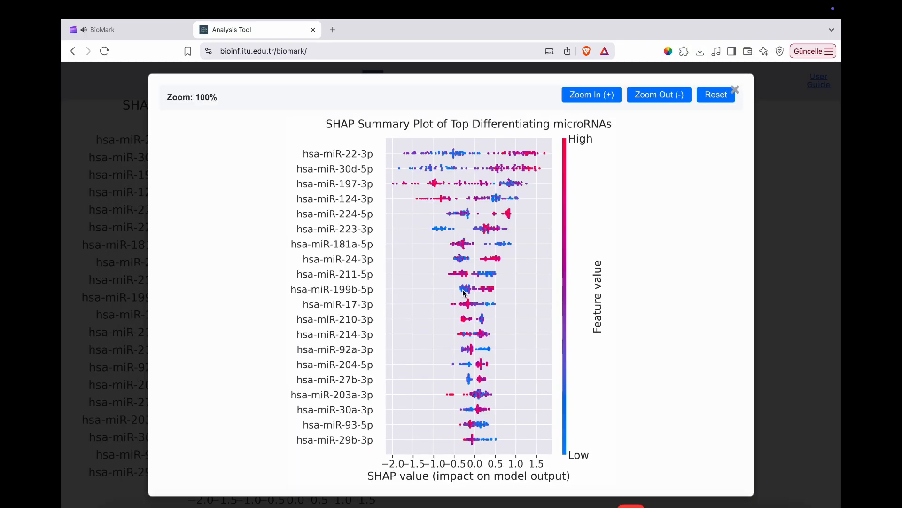
left_click(581, 94)
left_click_drag(427, 182, 372, 188)
left_click_drag(431, 277, 418, 127)
left_click_drag(440, 255, 438, 220)
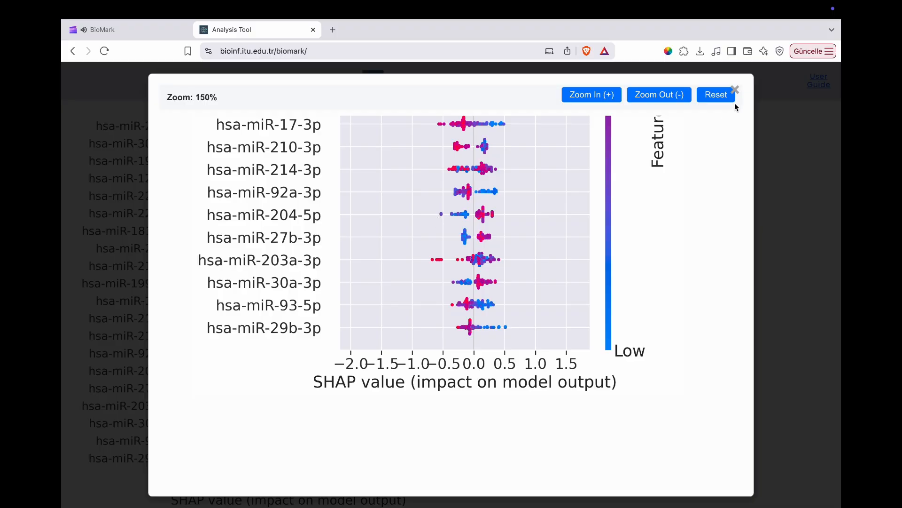
left_click(673, 93)
left_click_drag(555, 202, 546, 383)
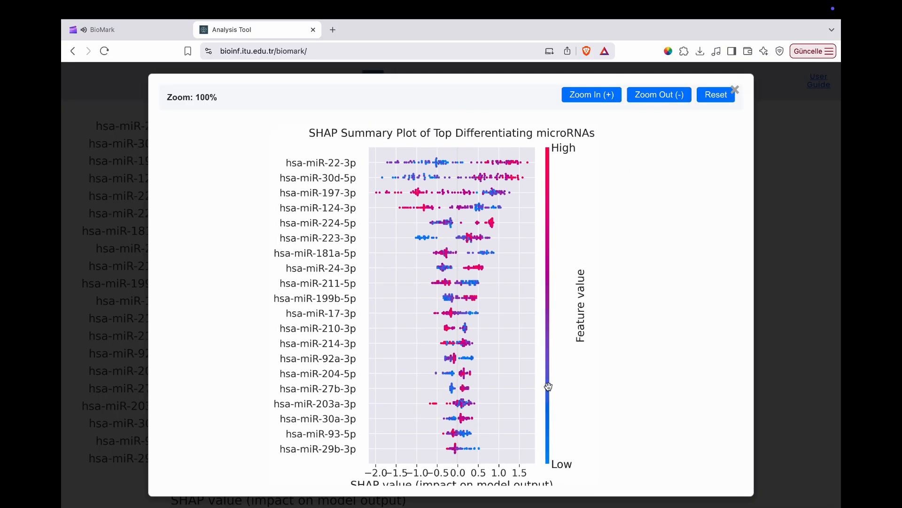
left_click(713, 104)
left_click(735, 90)
Examine the force plot for the AD sample along its full width at 250% zoom, reset the zoom and close the enlarged view
scroll(505, 272, "down", 8)
scroll(505, 273, "down", 10)
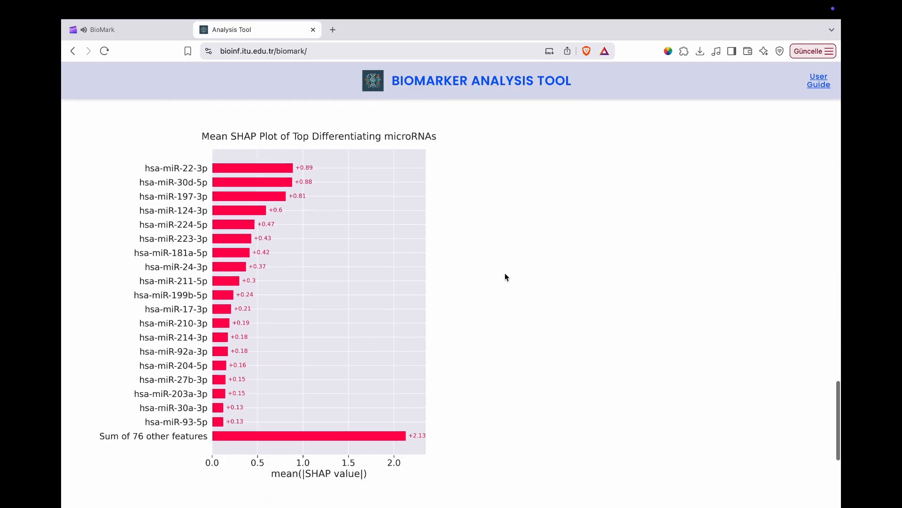
scroll(504, 277, "up", 10)
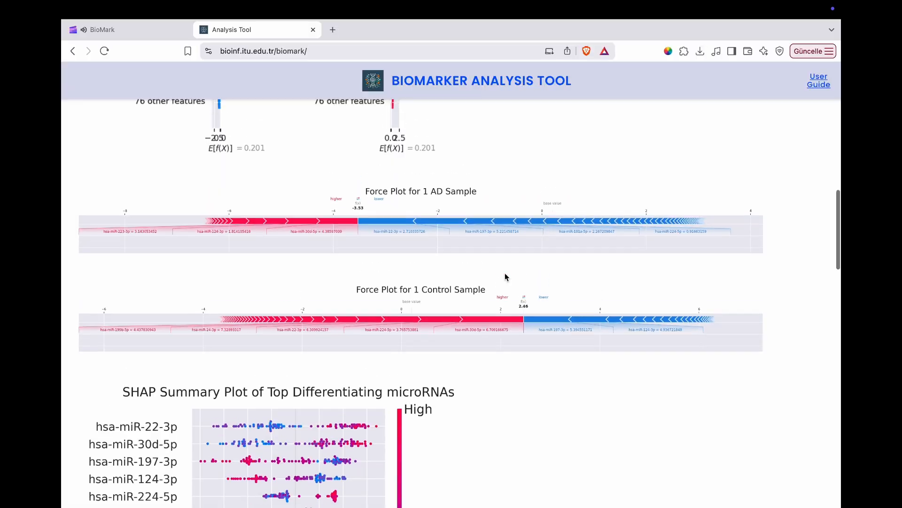
left_click(506, 268)
left_click(610, 97)
left_click(610, 97)
left_click(610, 96)
scroll(429, 298, "left", 3)
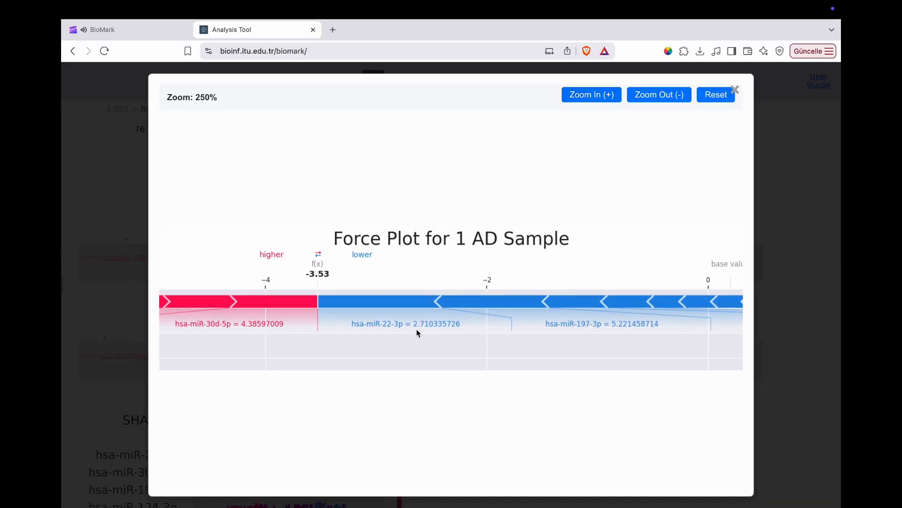
left_click_drag(381, 318, 705, 309)
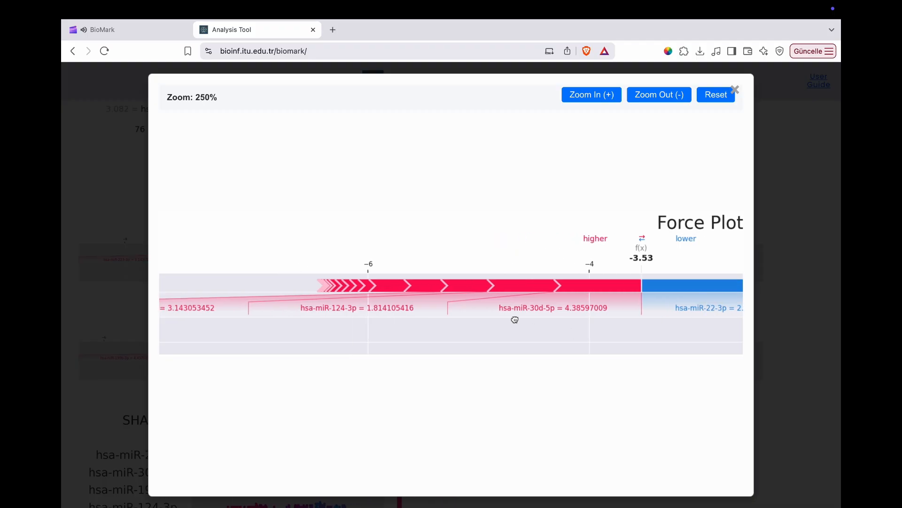
left_click_drag(515, 320, 744, 320)
left_click_drag(504, 326, 302, 326)
left_click_drag(600, 334, 365, 332)
left_click_drag(524, 335, 312, 325)
left_click(673, 100)
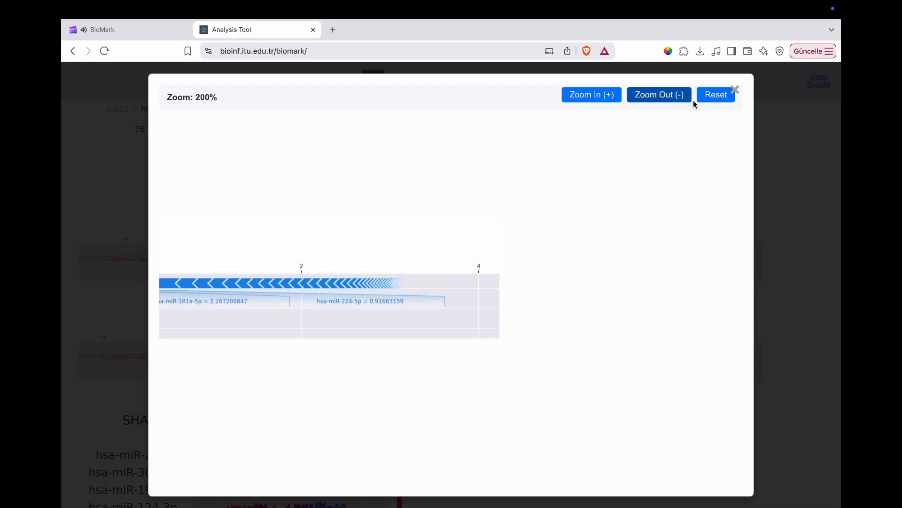
left_click(706, 98)
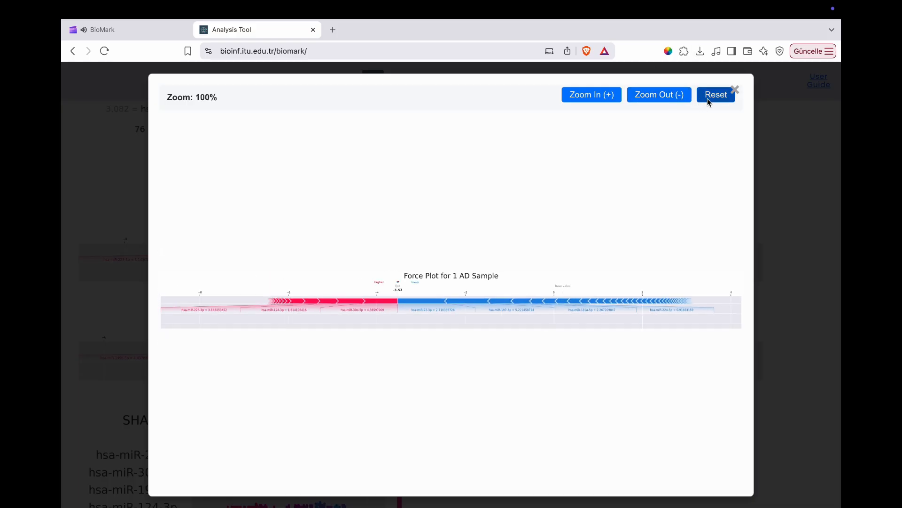
left_click(733, 93)
Start another analysis on the same dataset, comparing the AD and Control classes
scroll(571, 315, "down", 20)
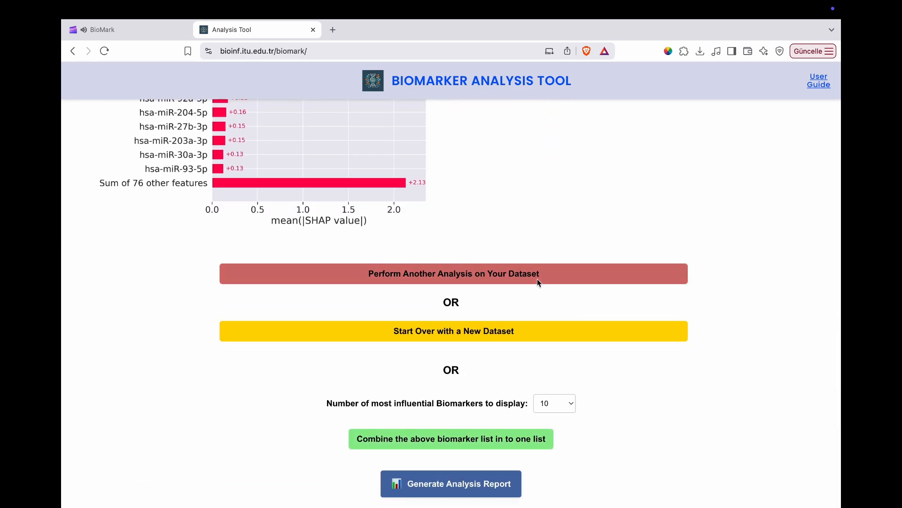
left_click(538, 280)
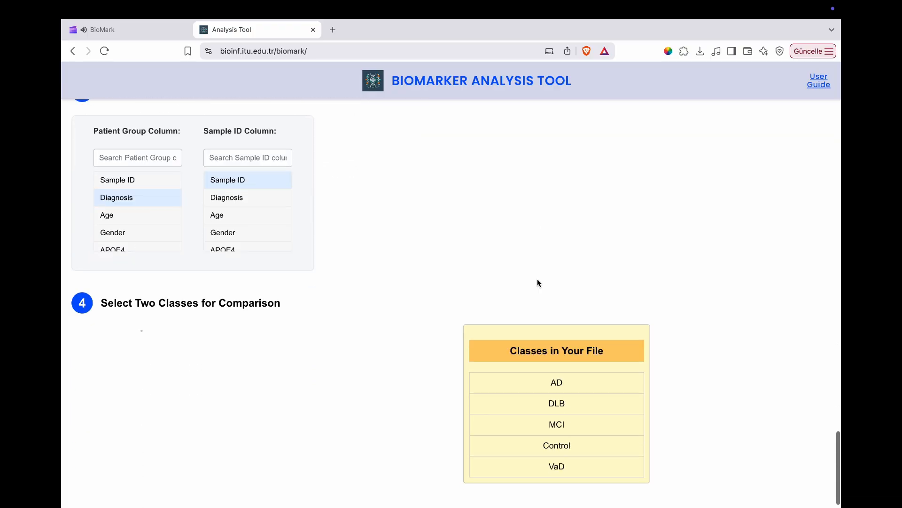
left_click(535, 370)
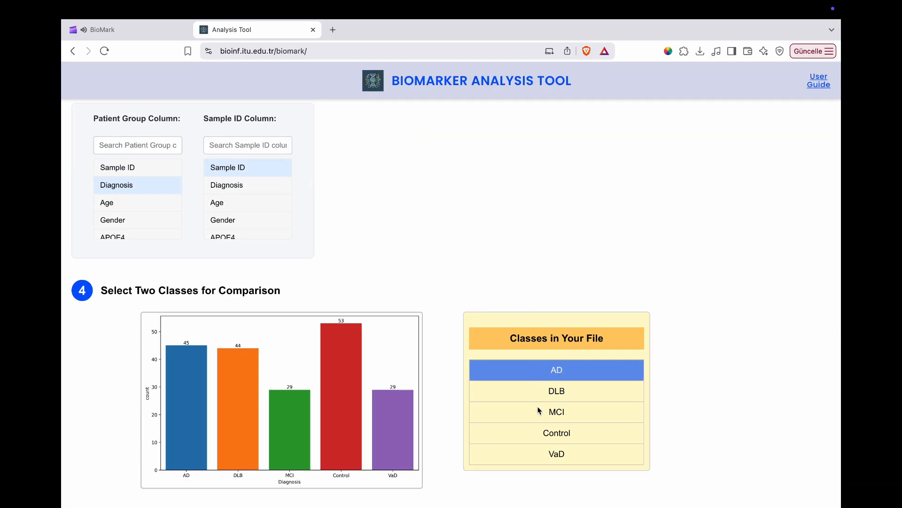
left_click(543, 435)
left_click(495, 484)
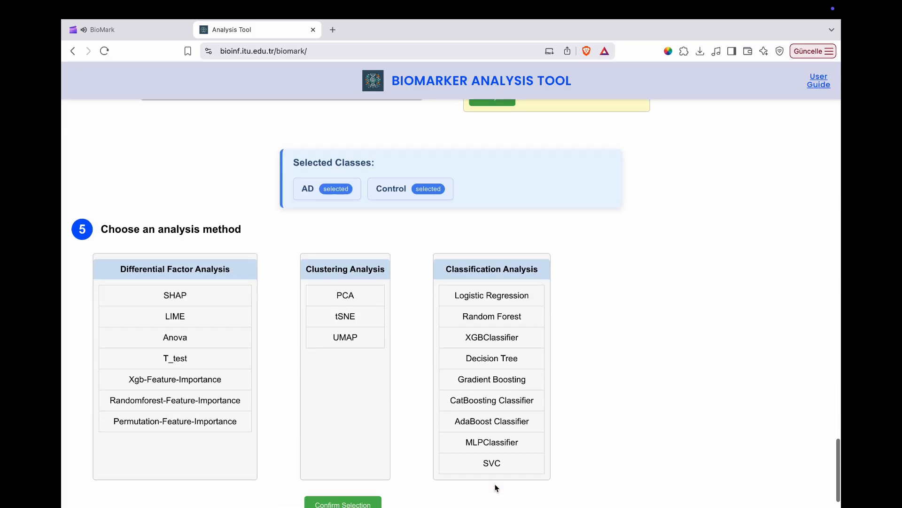
Run an Anova differential factor analysis with the default parameter settings and view its feature importance plot
left_click(213, 308)
left_click(324, 472)
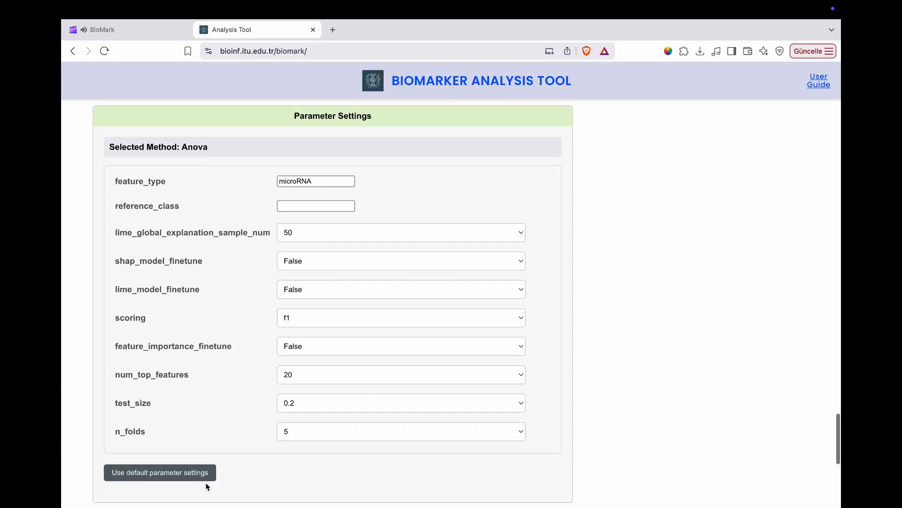
left_click(411, 481)
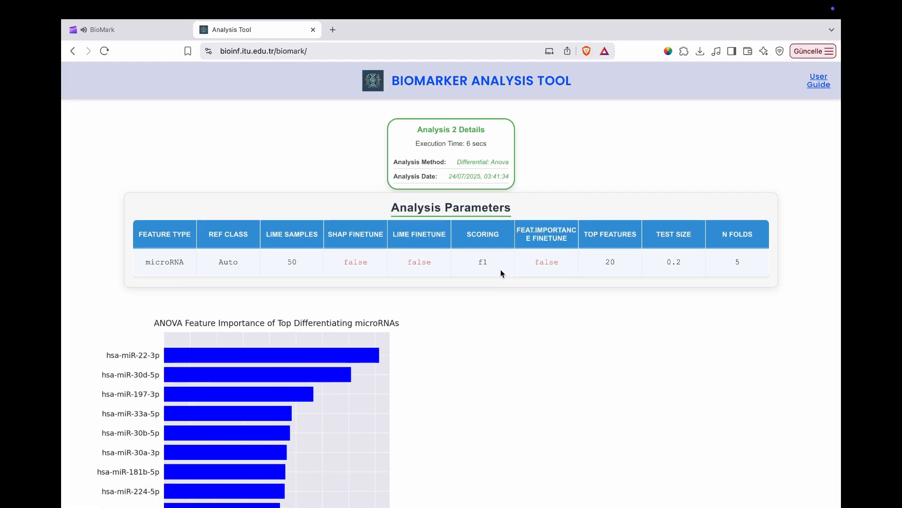
scroll(501, 269, "down", 4)
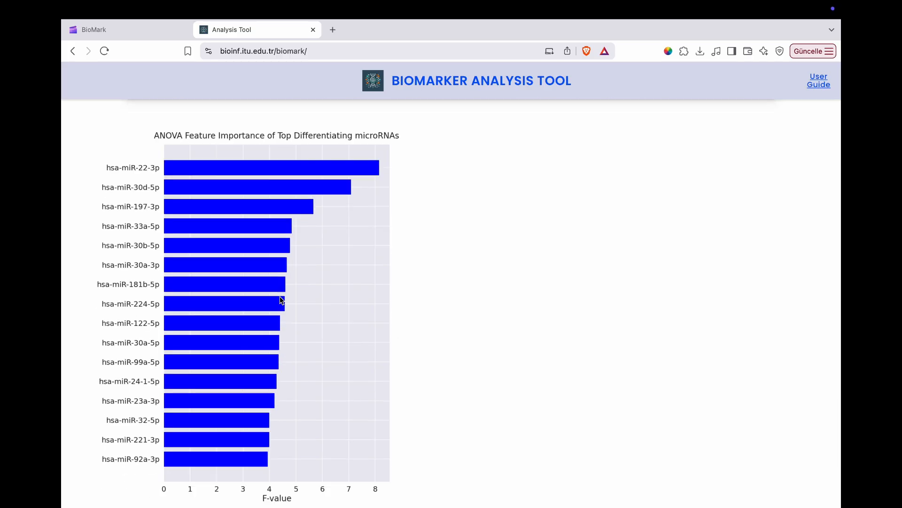
Examine the ANOVA feature importance plot in the enlarged view and close it
left_click(281, 301)
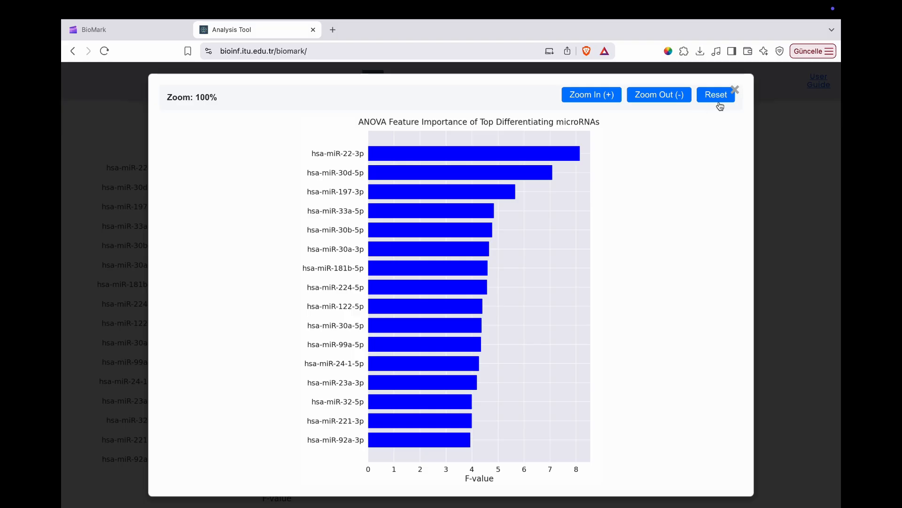
left_click(736, 89)
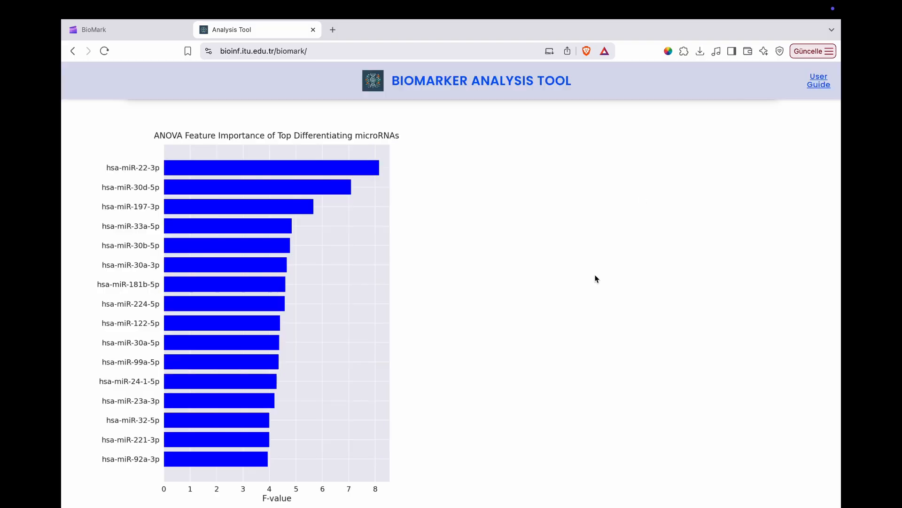
Combine the SHAP and Anova biomarker lists into one list showing the 10 most influential biomarkers
scroll(508, 321, "down", 6)
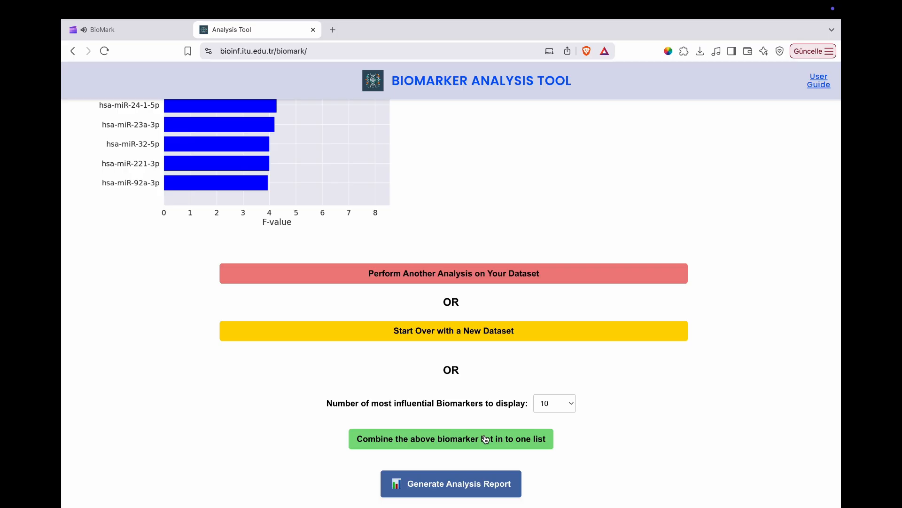
left_click(486, 439)
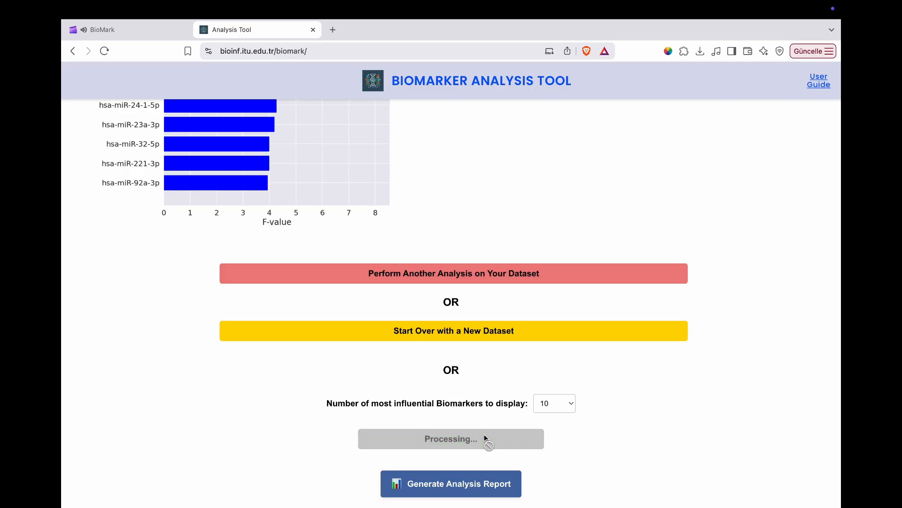
scroll(596, 394, "down", 10)
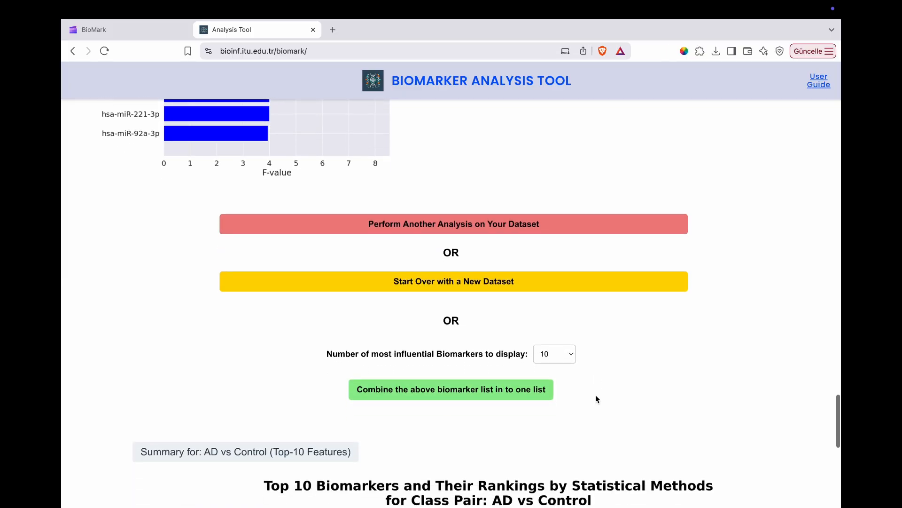
scroll(571, 330, "up", 2)
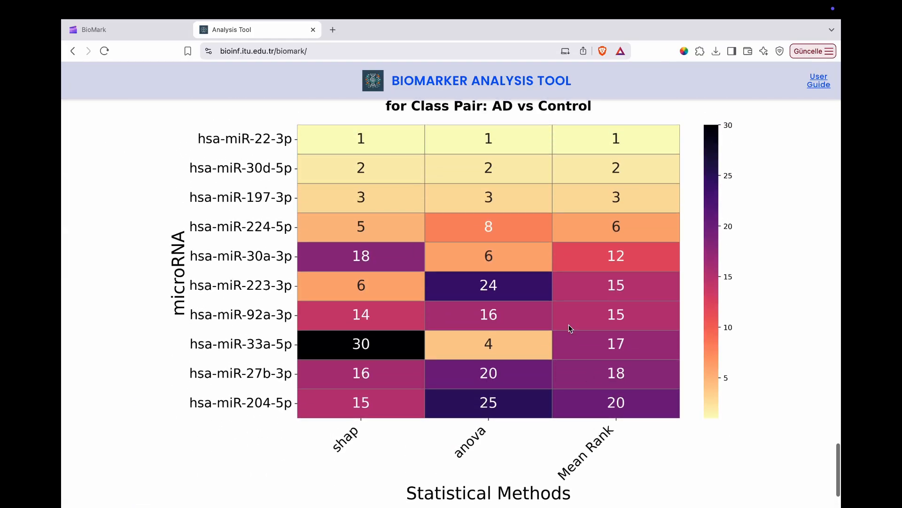
Examine the combined top 10 biomarker ranking heatmap zoomed in, reset the zoom to 100% and close the enlarged view
left_click(569, 315)
left_click(591, 95)
left_click_drag(531, 220, 447, 308)
left_click_drag(560, 318, 549, 135)
left_click_drag(510, 286, 743, 225)
left_click(726, 97)
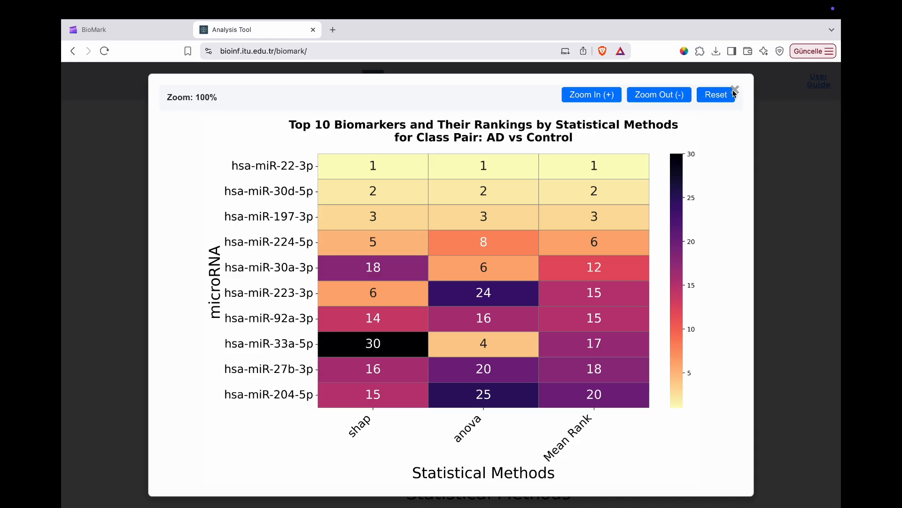
left_click(735, 91)
Generate the analysis report, saving it as a PDF in the İndirilenler folder, and open the file
scroll(584, 292, "down", 5)
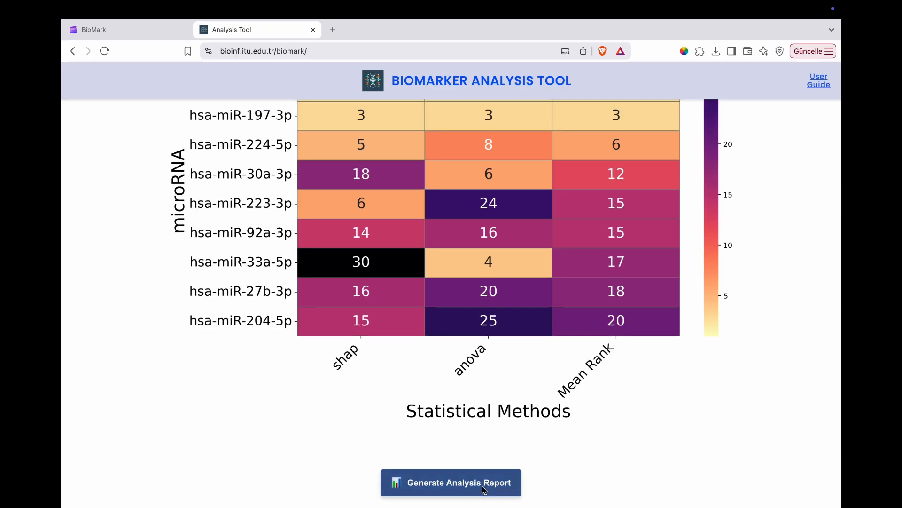
left_click(485, 491)
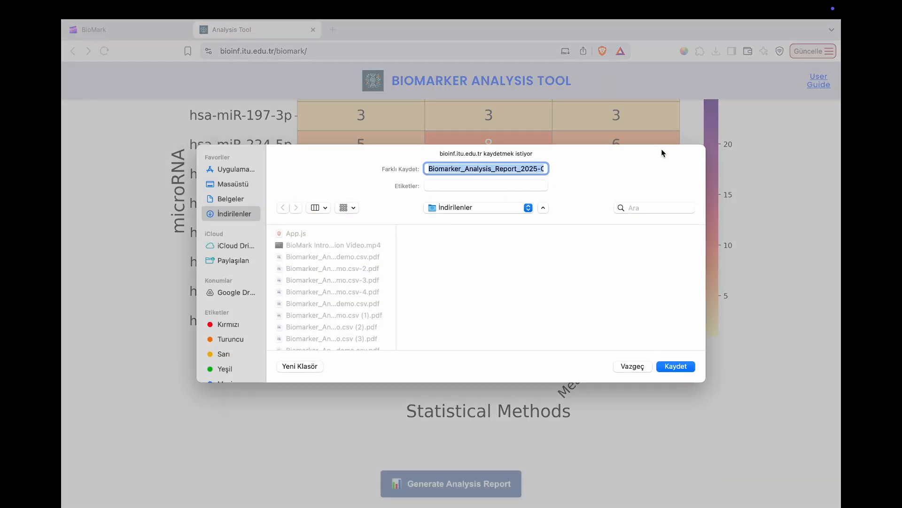
left_click(679, 368)
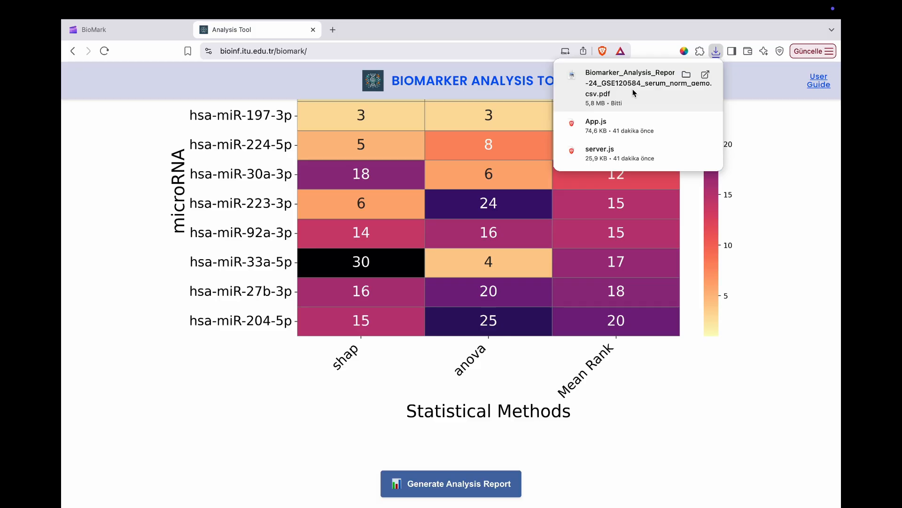
left_click(634, 93)
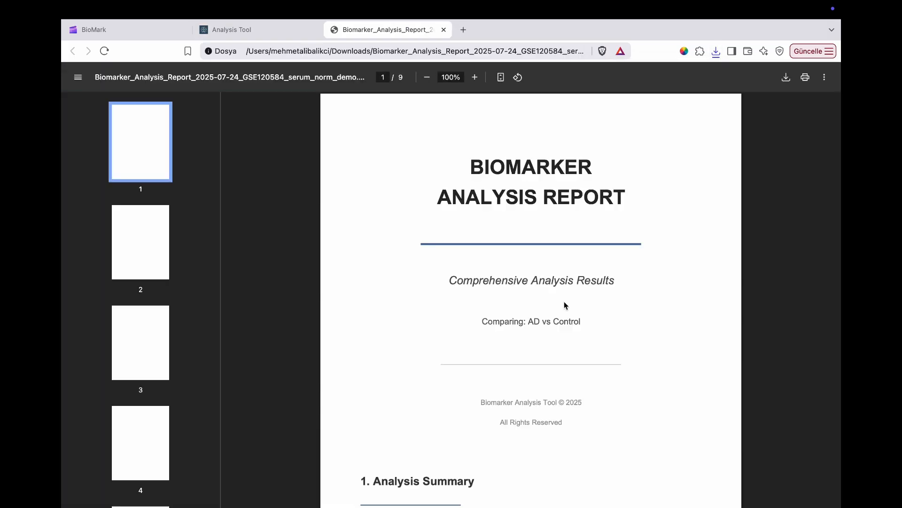
Examine the report's cover, analysis summary and top 10 biomarker ranking heatmap for AD vs Control on pages 1 and 2
scroll(534, 447, "down", 3)
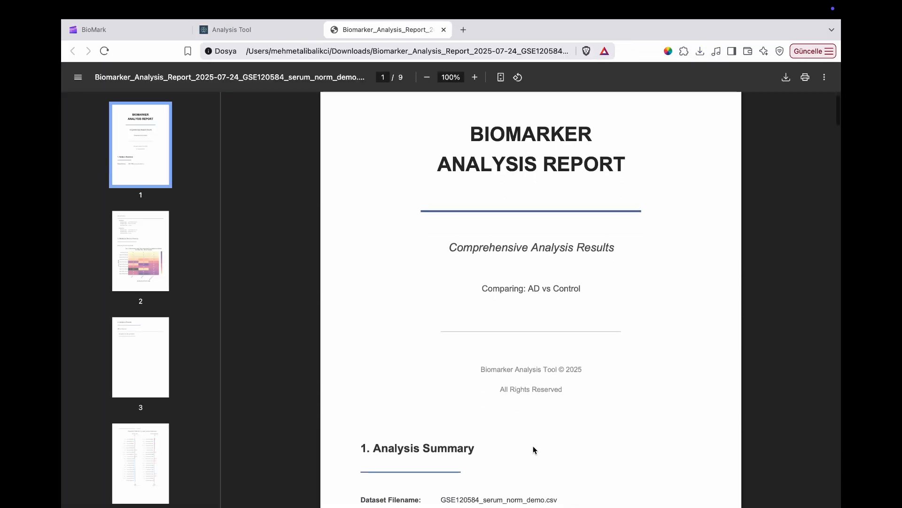
scroll(534, 440, "down", 4)
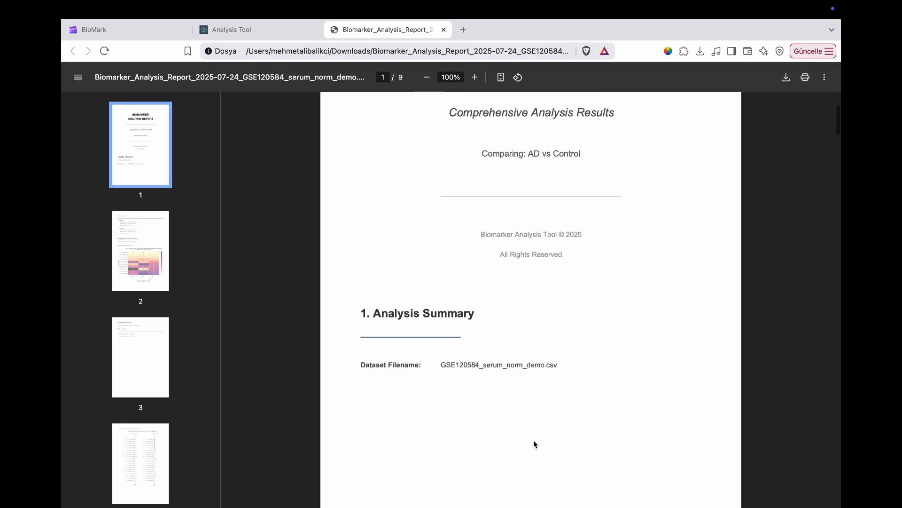
scroll(534, 440, "down", 2)
scroll(534, 440, "down", 10)
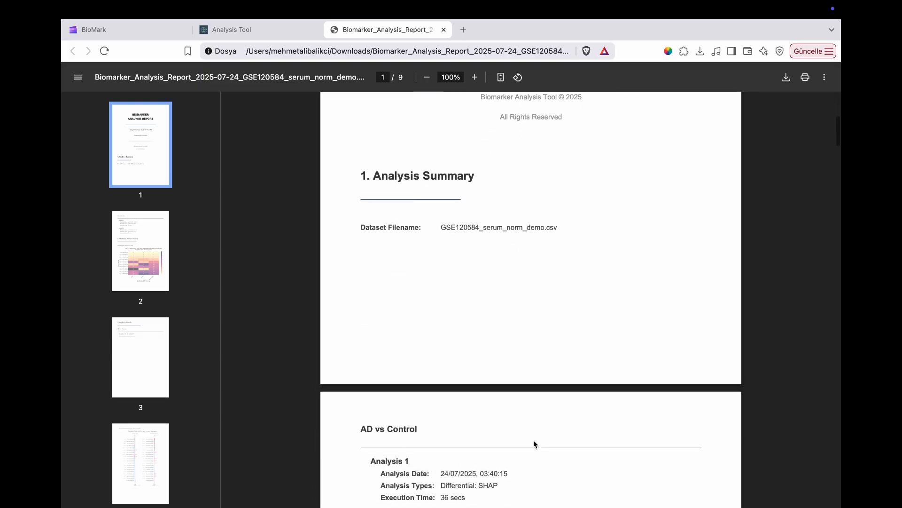
scroll(534, 441, "down", 6)
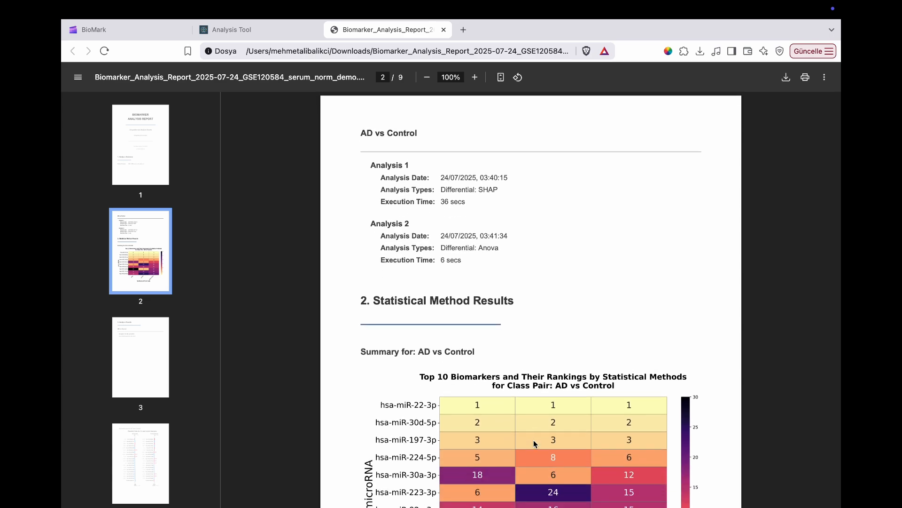
scroll(533, 441, "down", 5)
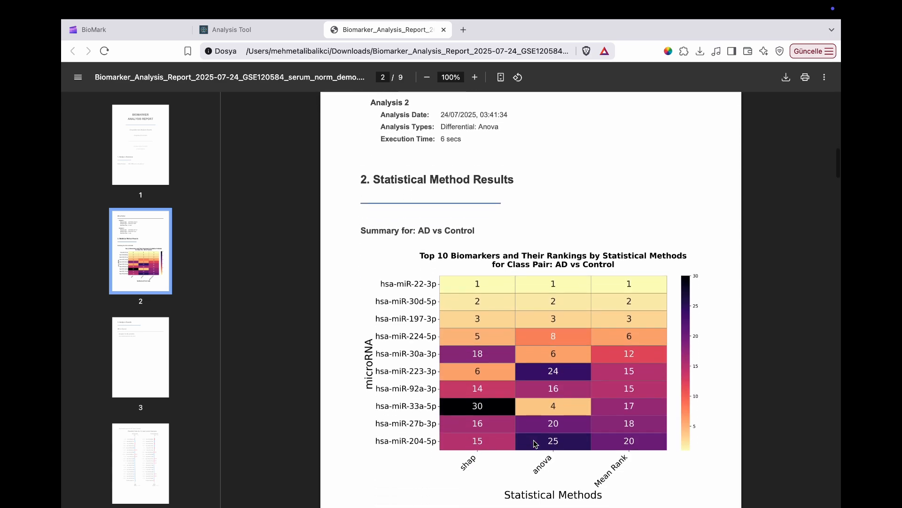
scroll(535, 443, "down", 4)
scroll(534, 443, "up", 1)
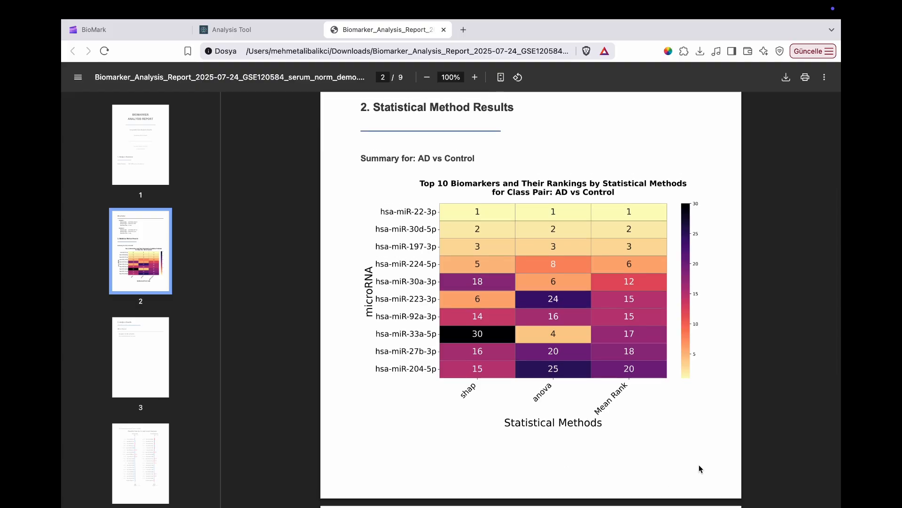
scroll(698, 464, "down", 10)
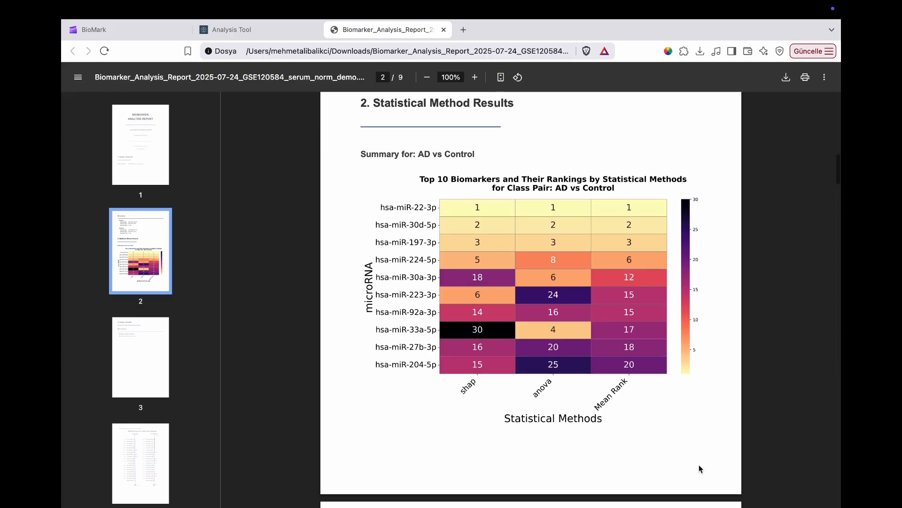
Examine the report's SHAP waterfall plots and force plots for the AD and Control samples on pages 3 to 5
scroll(699, 464, "down", 9)
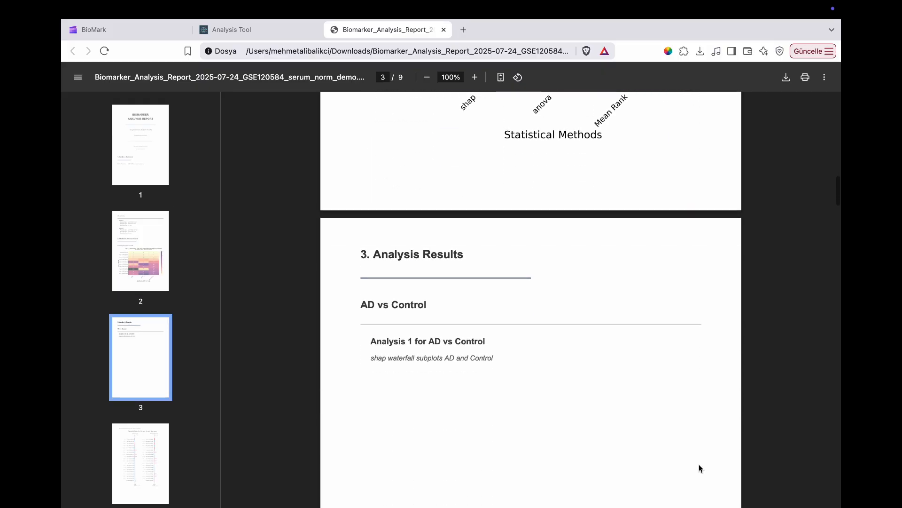
scroll(698, 463, "down", 20)
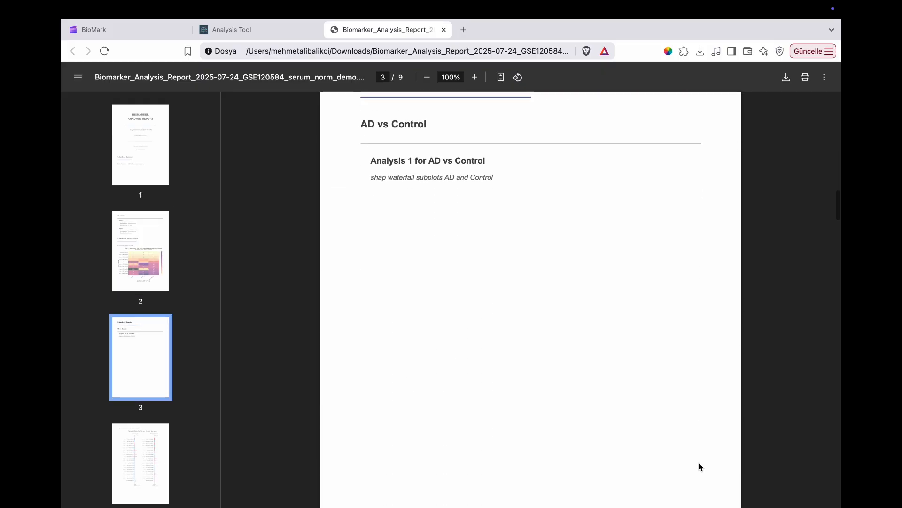
scroll(702, 454, "down", 10)
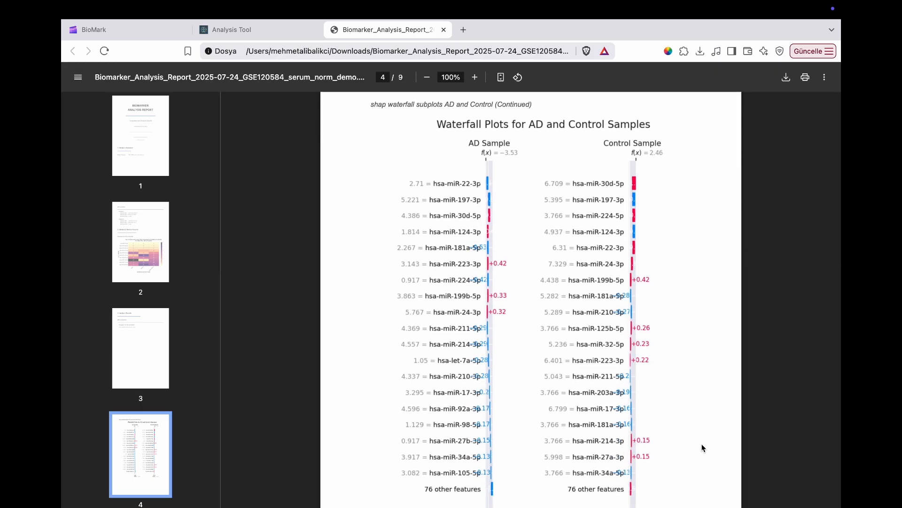
scroll(701, 445, "down", 1)
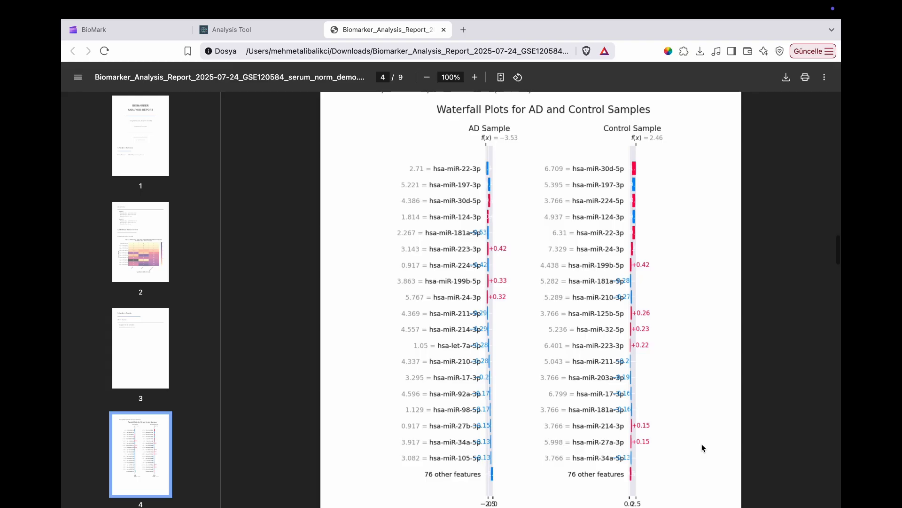
scroll(701, 447, "down", 2)
scroll(701, 447, "down", 2)
scroll(701, 447, "down", 6)
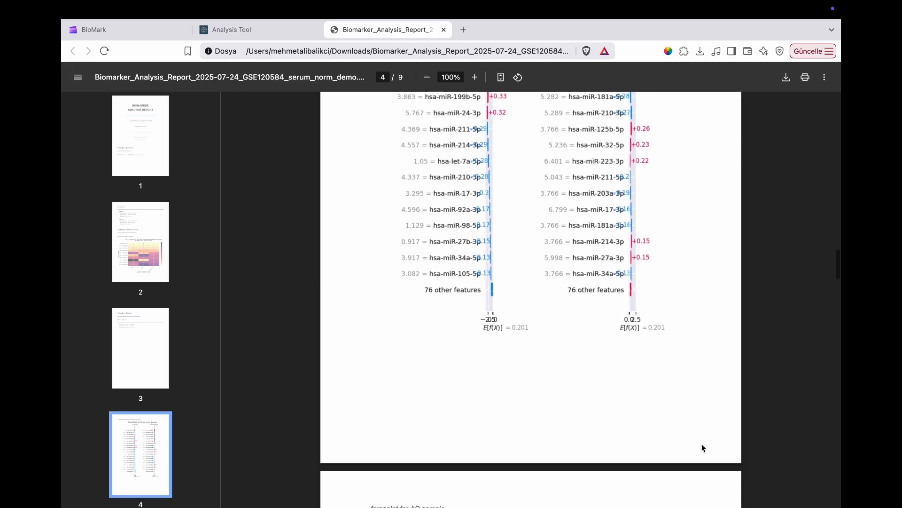
scroll(701, 447, "down", 8)
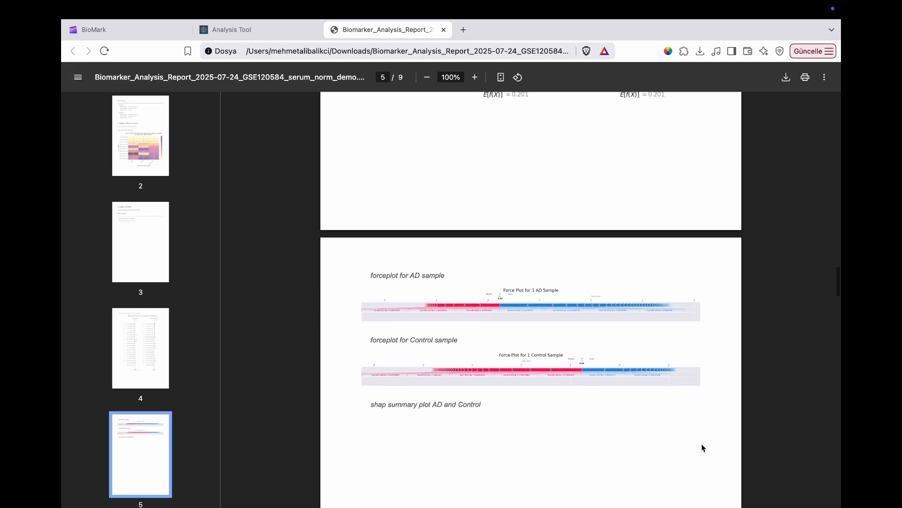
scroll(702, 447, "down", 12)
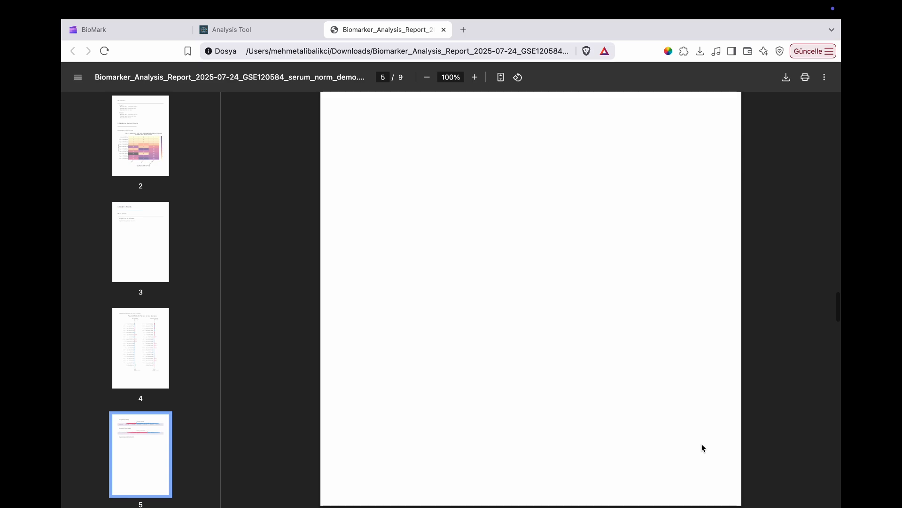
Examine the report's SHAP summary, SHAP heatmap, mean SHAP and ANOVA feature importance plots on pages 6 to 9
scroll(703, 447, "down", 12)
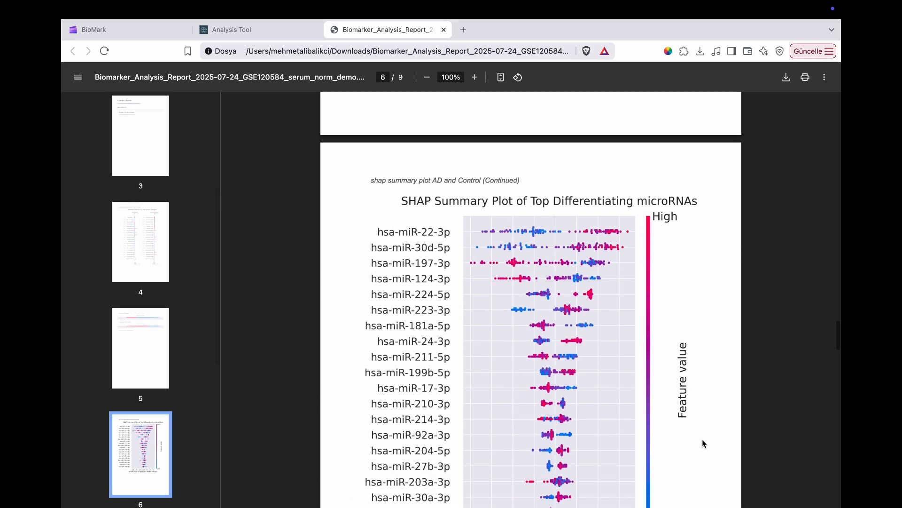
scroll(702, 443, "down", 2)
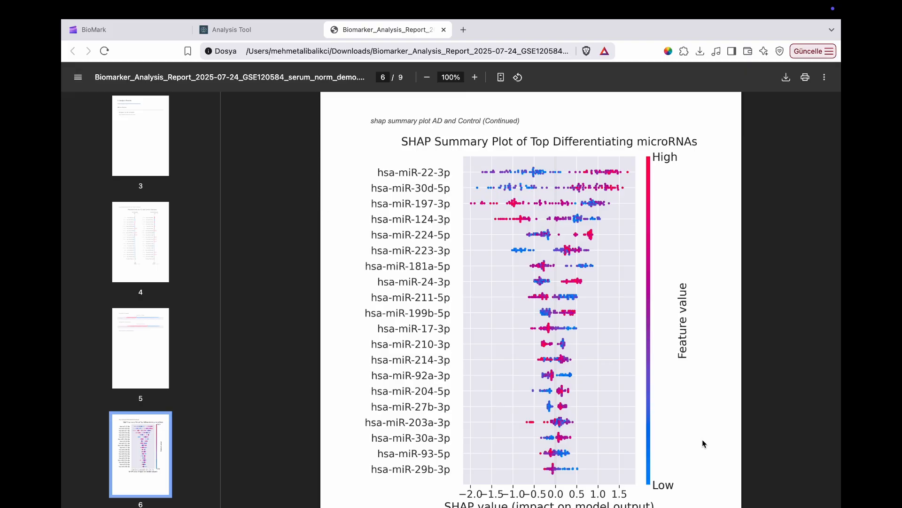
scroll(703, 440, "down", 4)
scroll(703, 439, "down", 10)
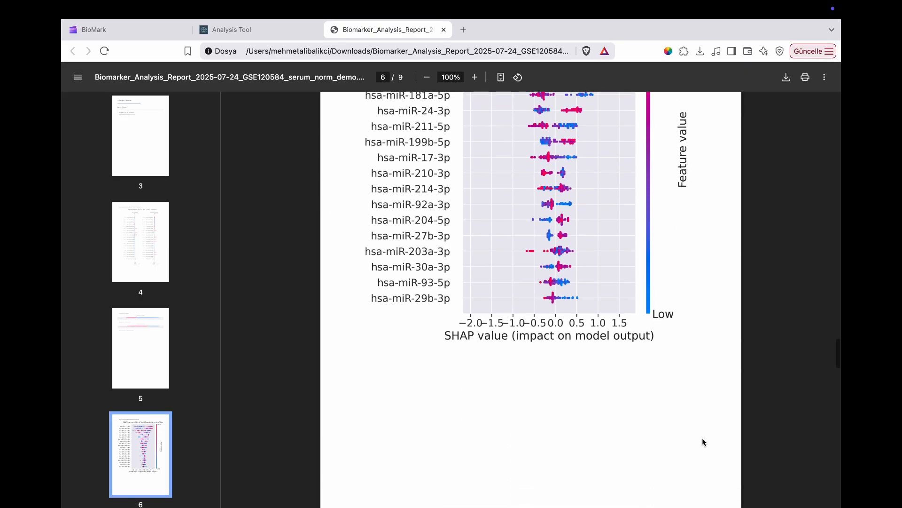
scroll(703, 441, "down", 5)
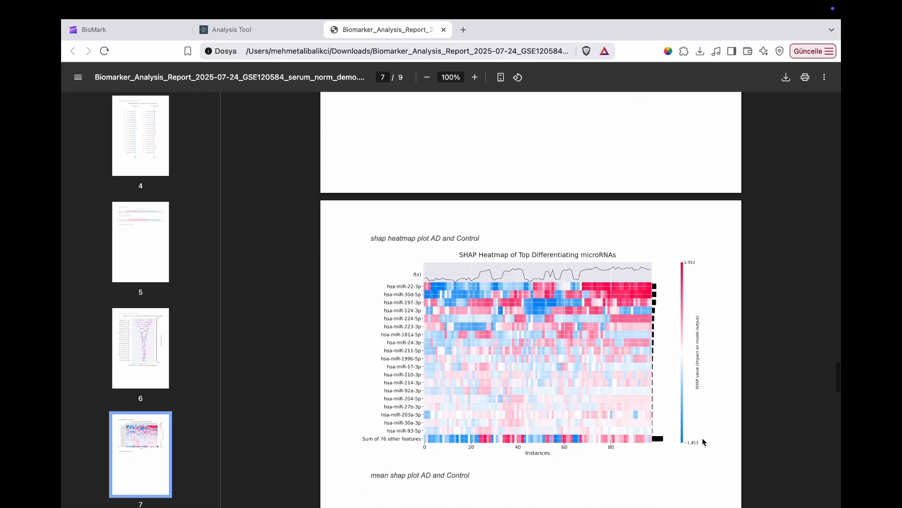
scroll(702, 438, "down", 12)
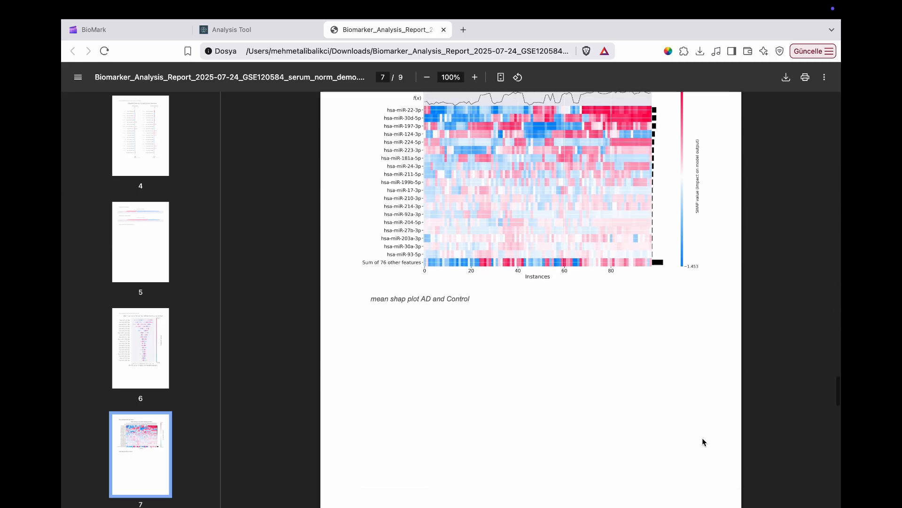
scroll(702, 438, "down", 10)
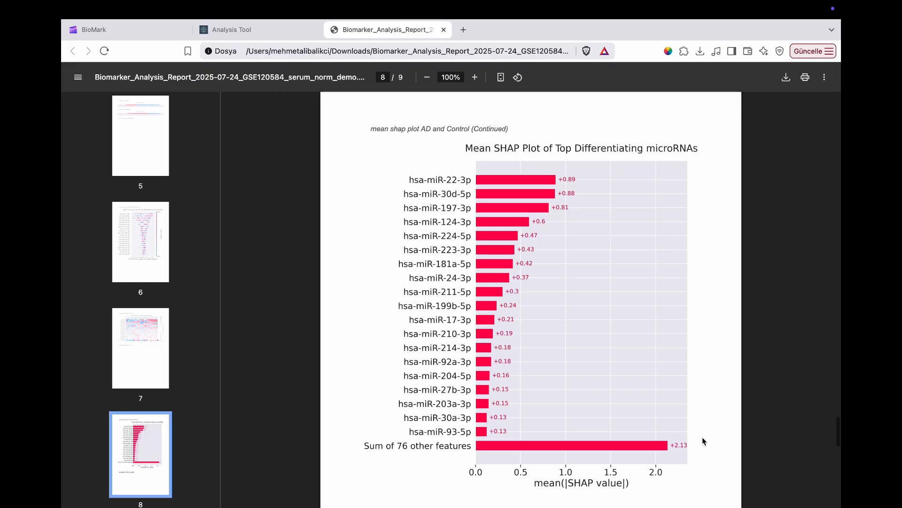
scroll(703, 438, "down", 16)
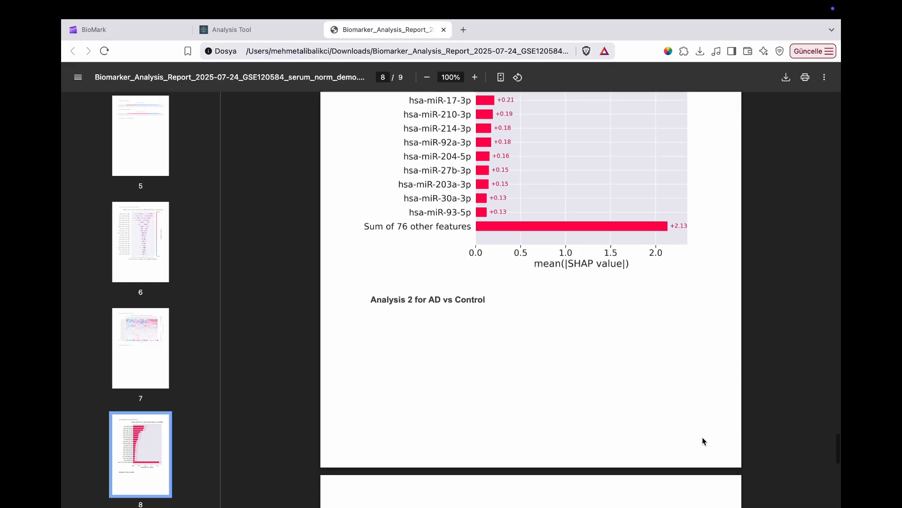
scroll(703, 438, "down", 8)
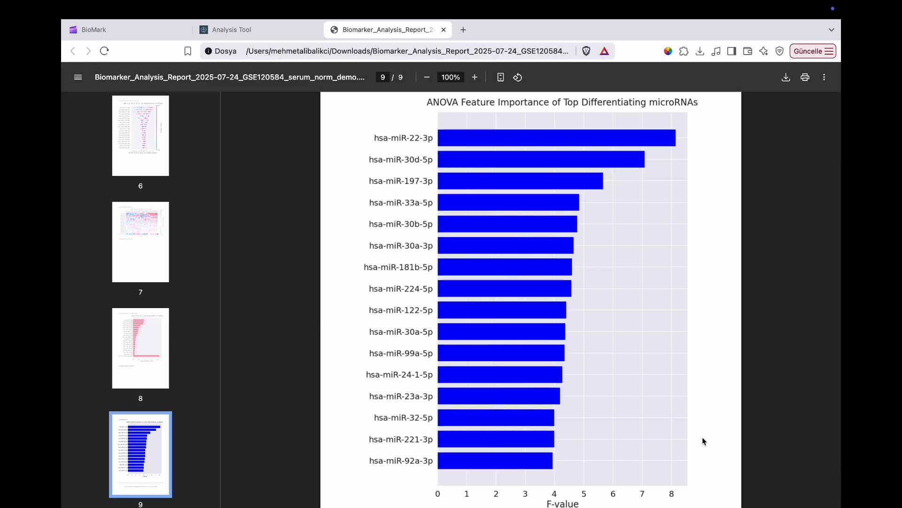
scroll(704, 441, "down", 5)
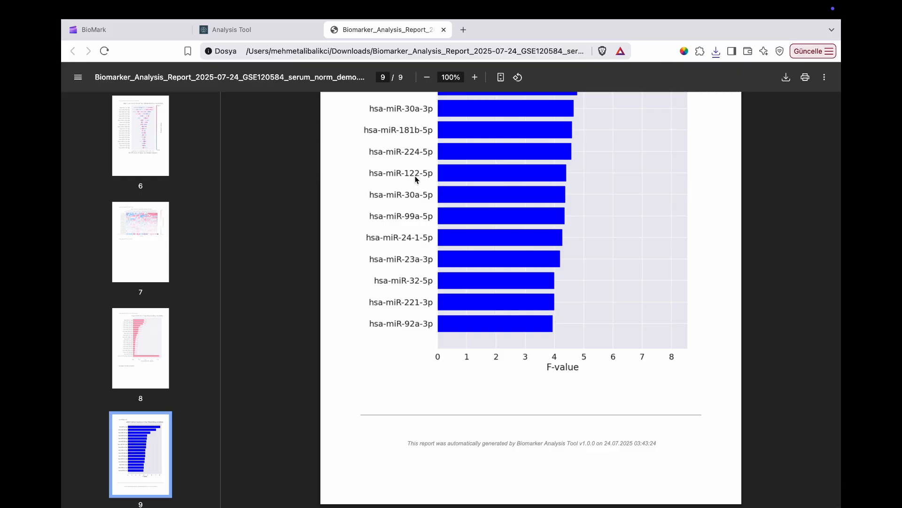
Close the PDF report and reload the analysis tool page
left_click(445, 30)
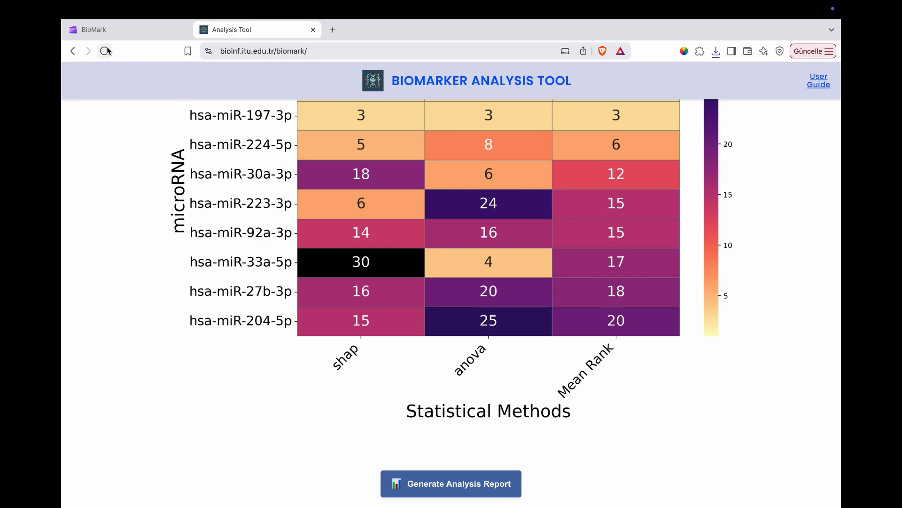
left_click(108, 50)
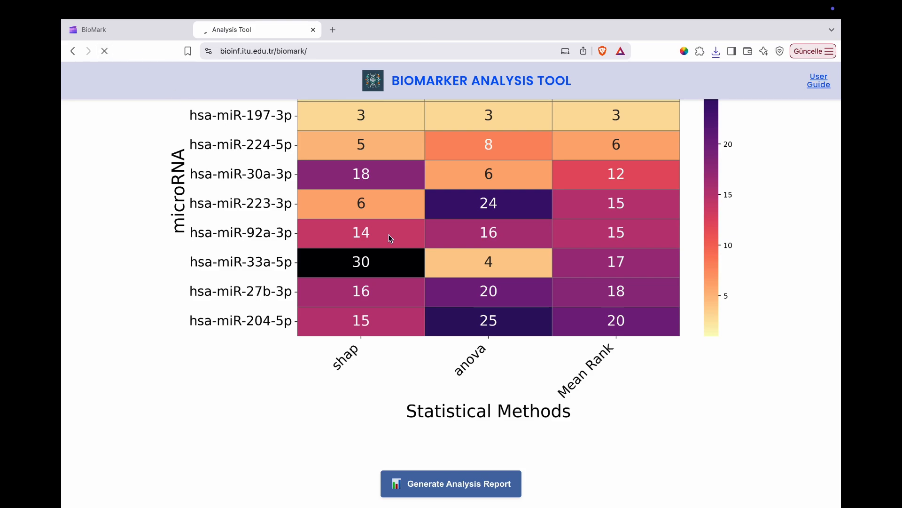